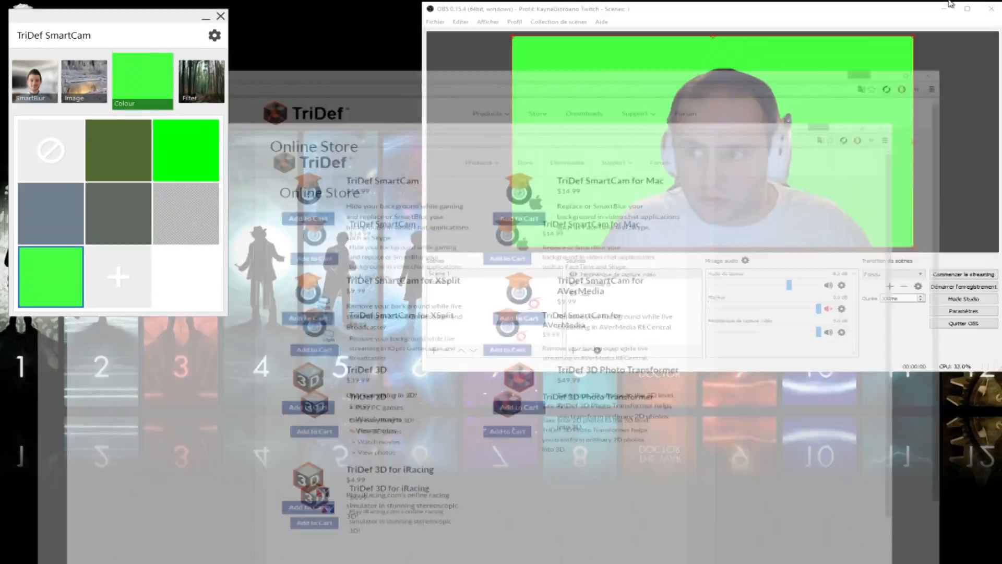
Check which device the video capture source uses in its OBS properties, and close them without changes.
left_click(943, 5)
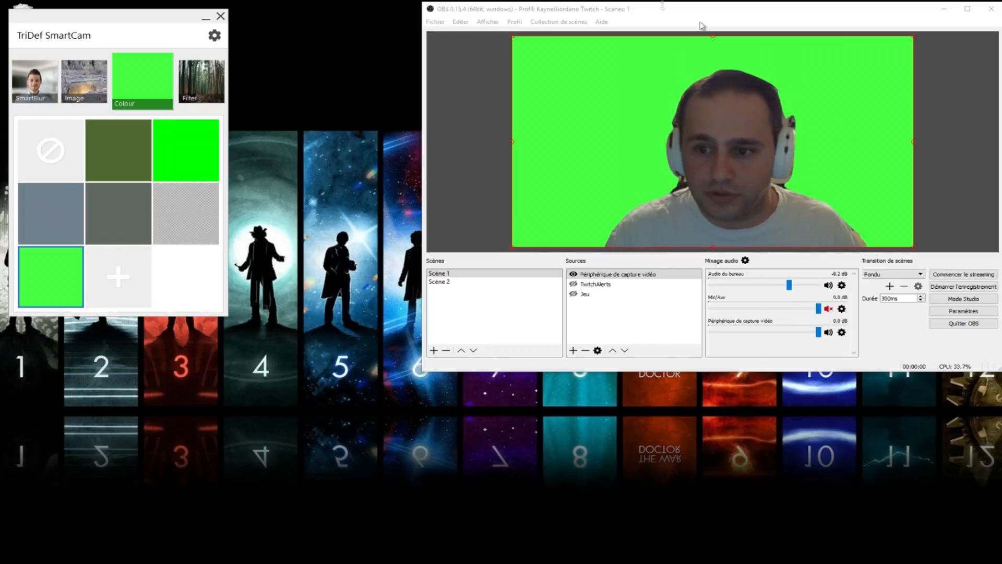
right_click(604, 278)
left_click(635, 417)
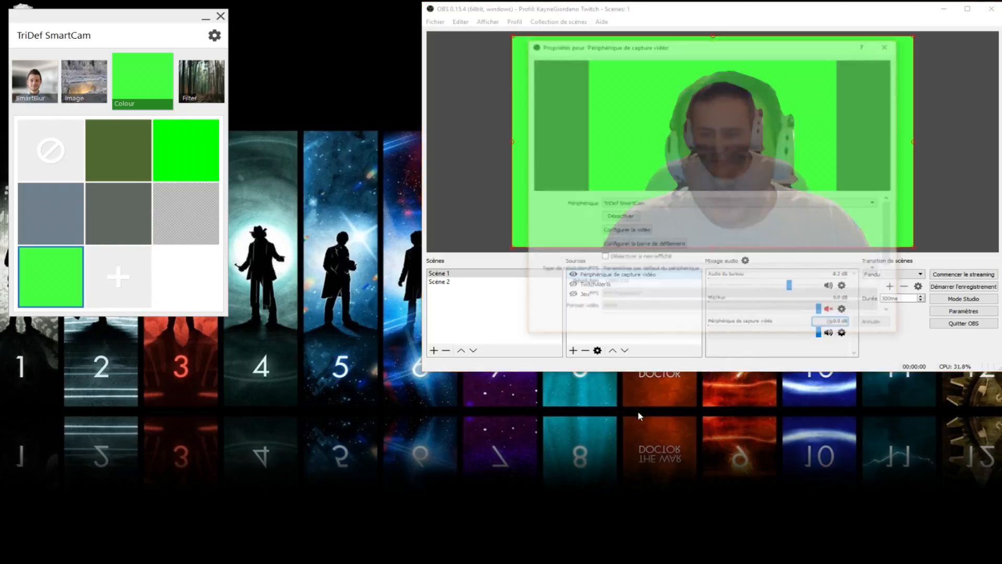
left_click(639, 206)
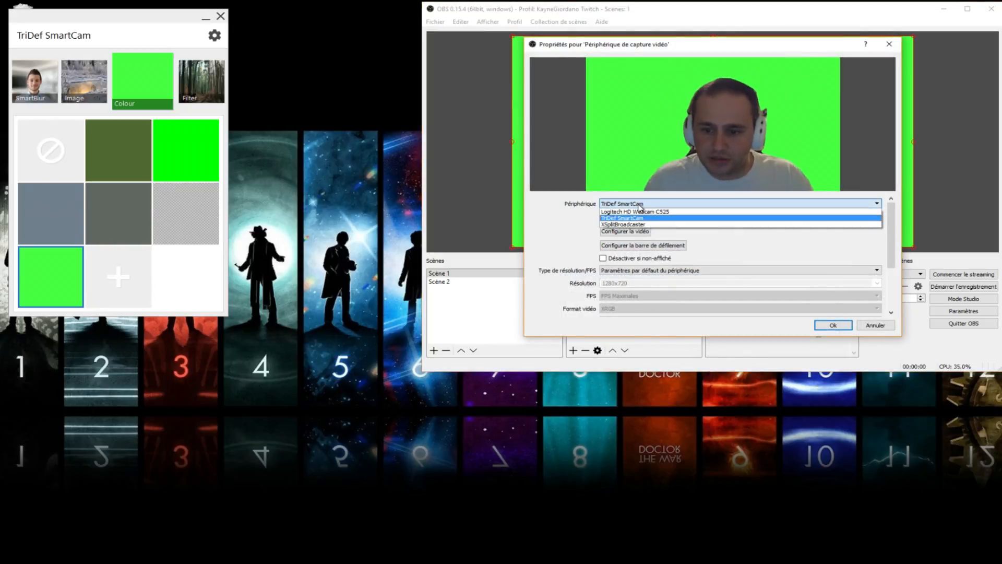
left_click(576, 215)
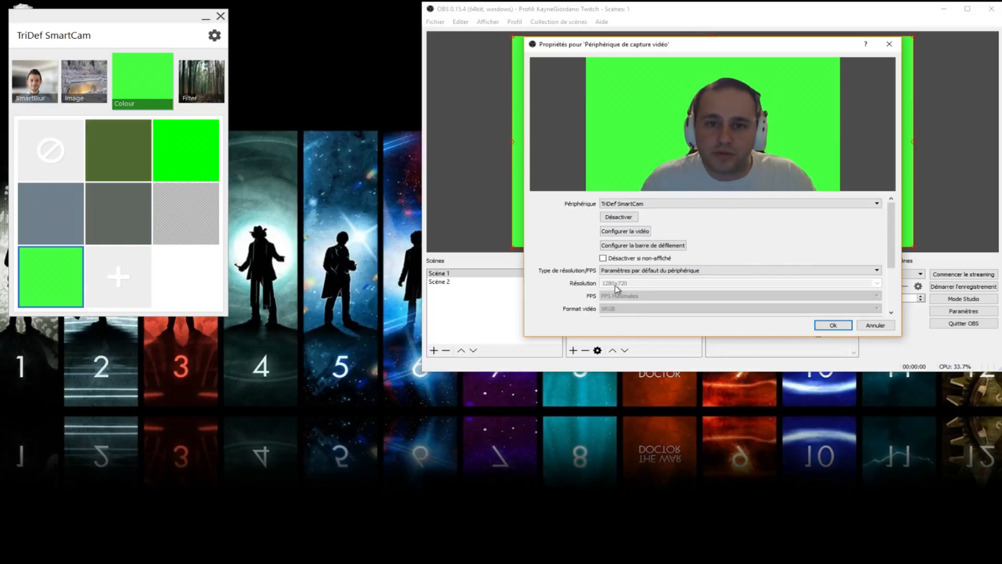
left_click(866, 326)
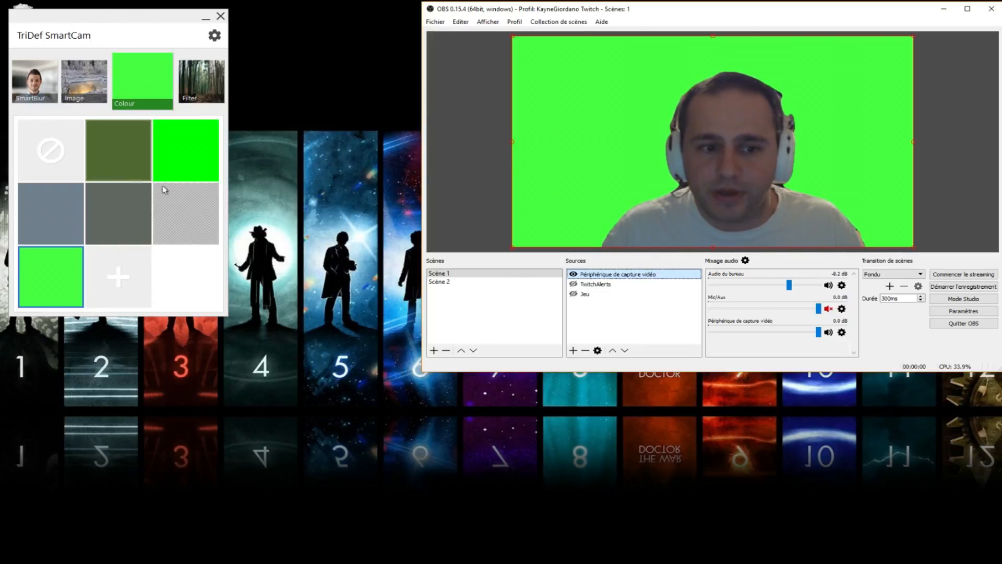
Try the brighter green and the Great Wall image as webcam backgrounds in SmartCam before returning to the lighter green colour.
left_click(181, 137)
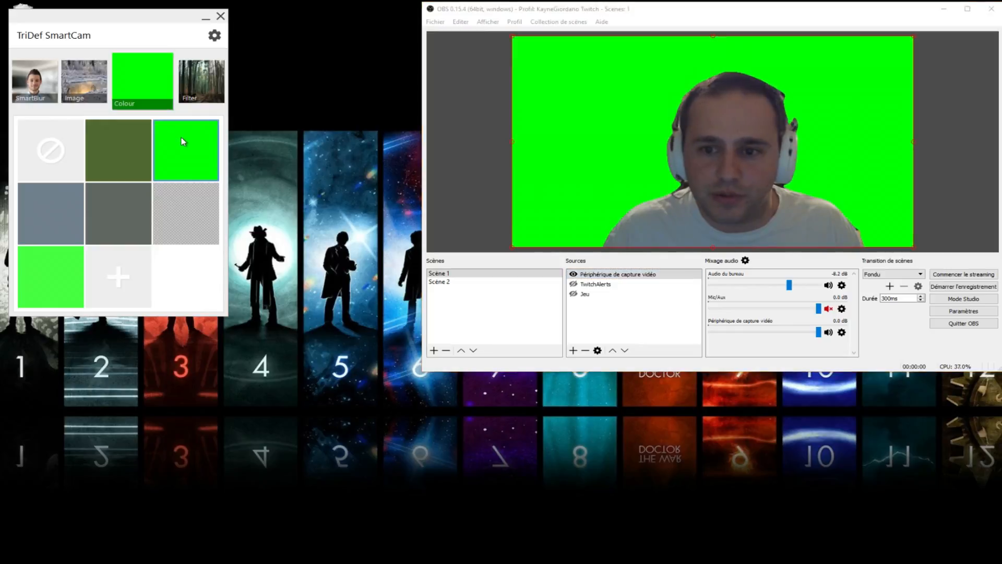
left_click(51, 262)
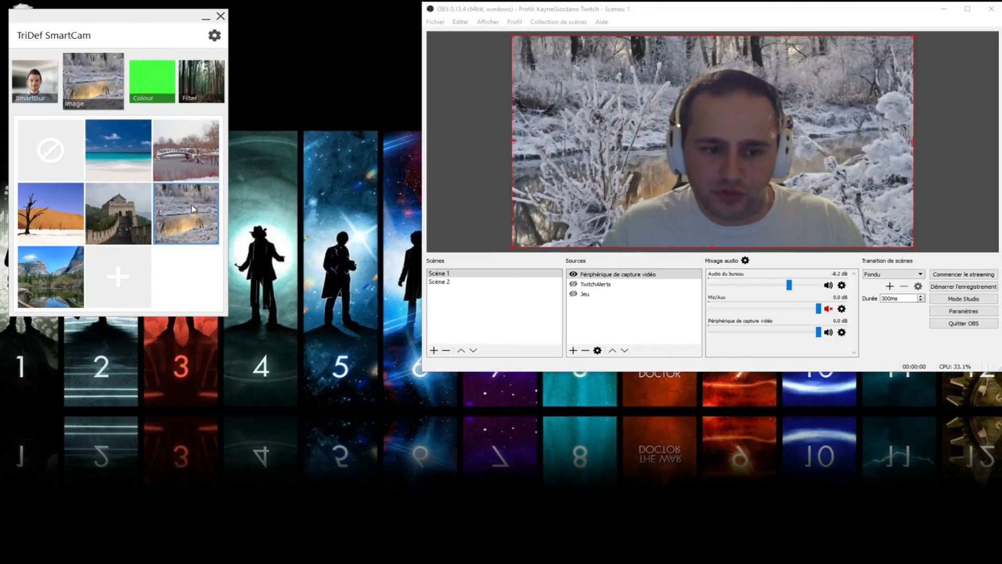
left_click(133, 205)
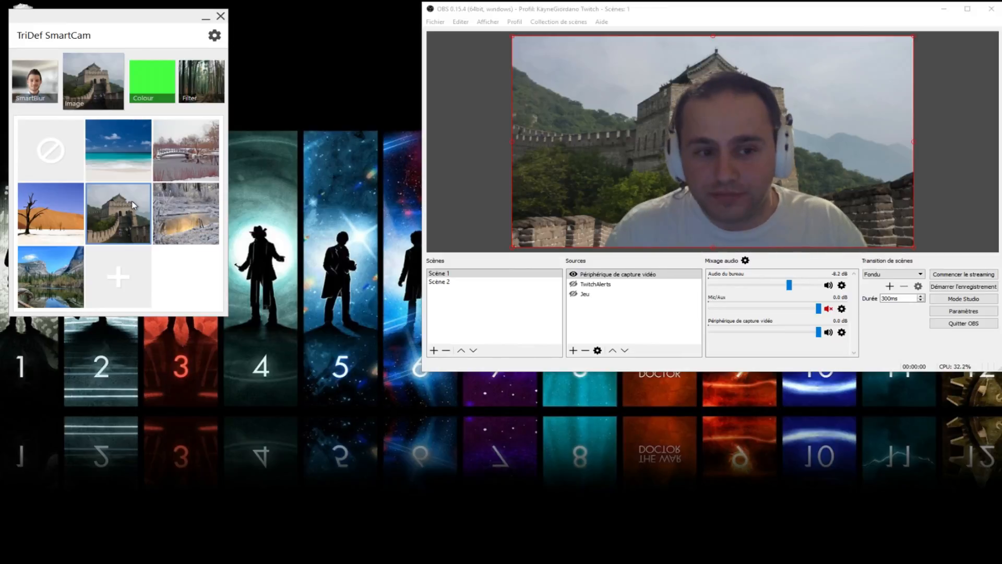
left_click(146, 82)
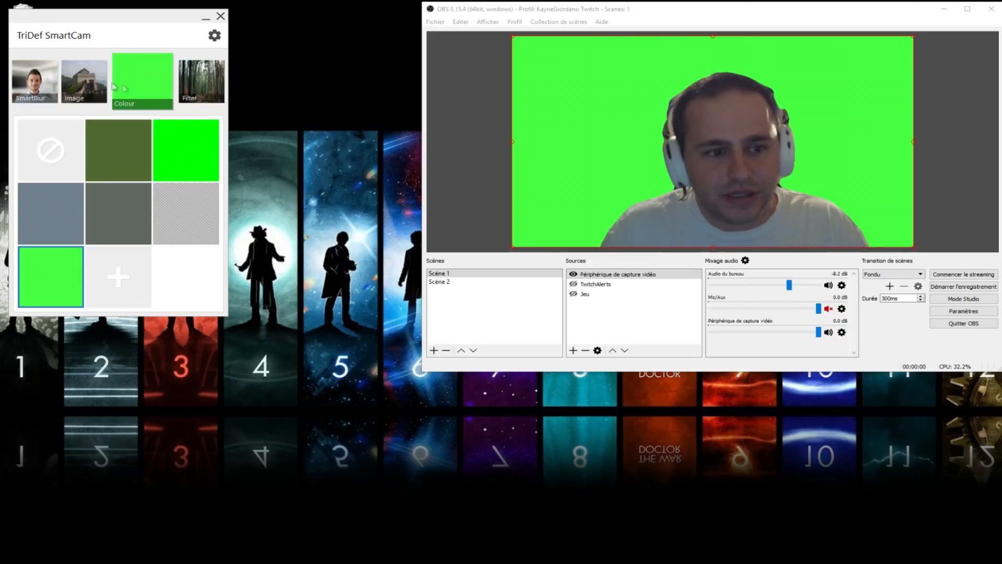
Switch the background effect to SmartBlur and reduce the blur strength to 8.
left_click(48, 87)
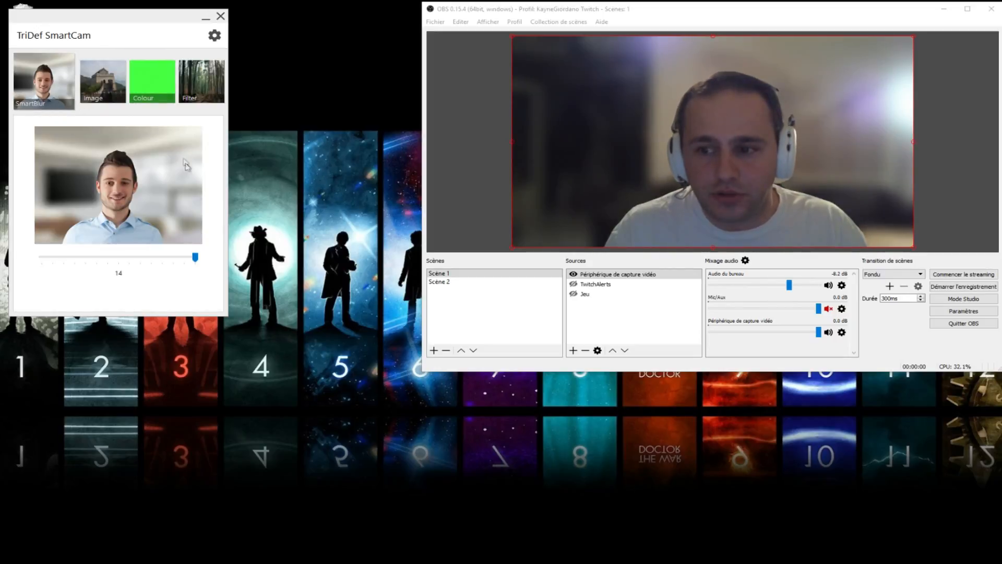
left_click_drag(195, 258, 121, 262)
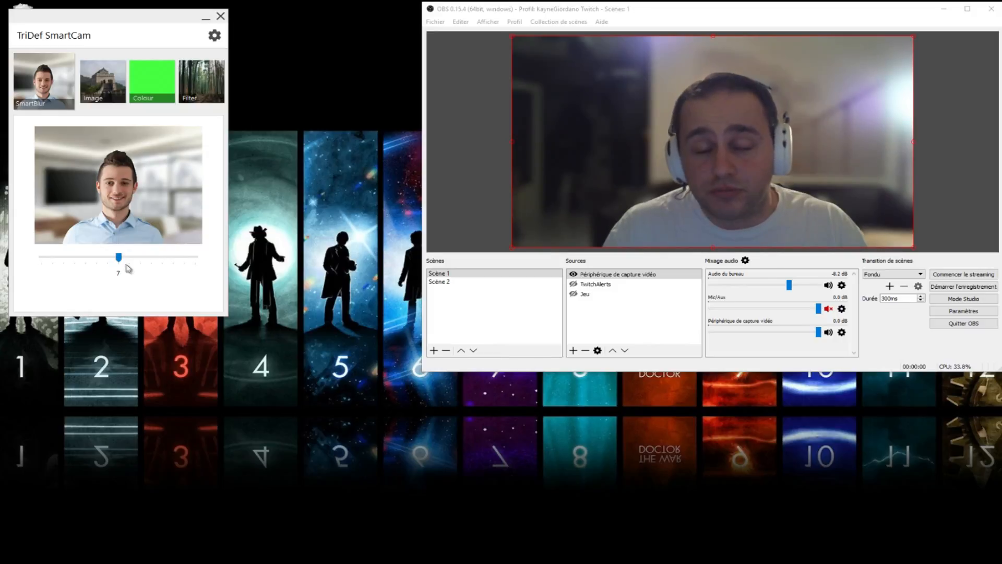
left_click_drag(120, 266, 102, 281)
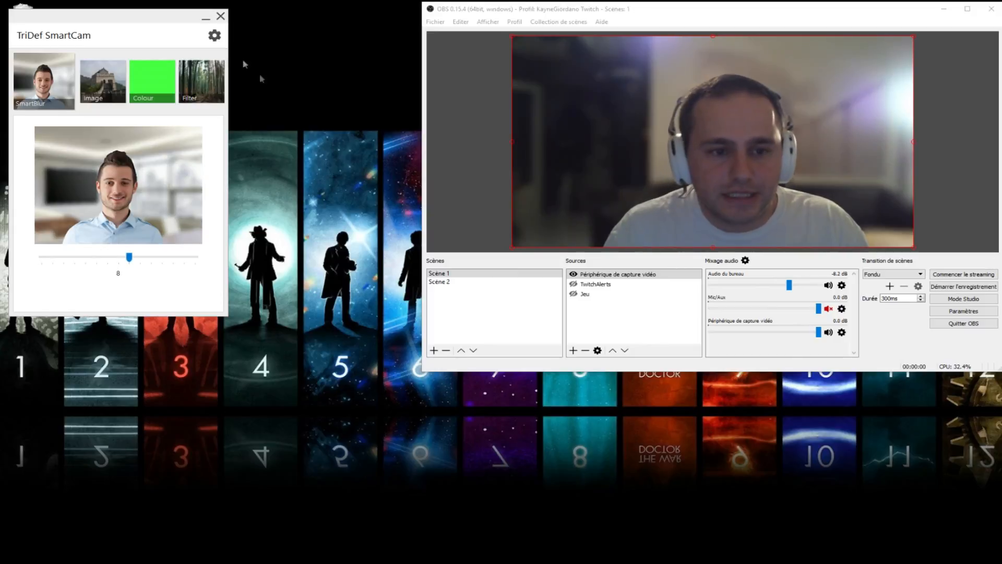
Try out the image filters, turn filtering off, and restore the light green colour background.
left_click(198, 83)
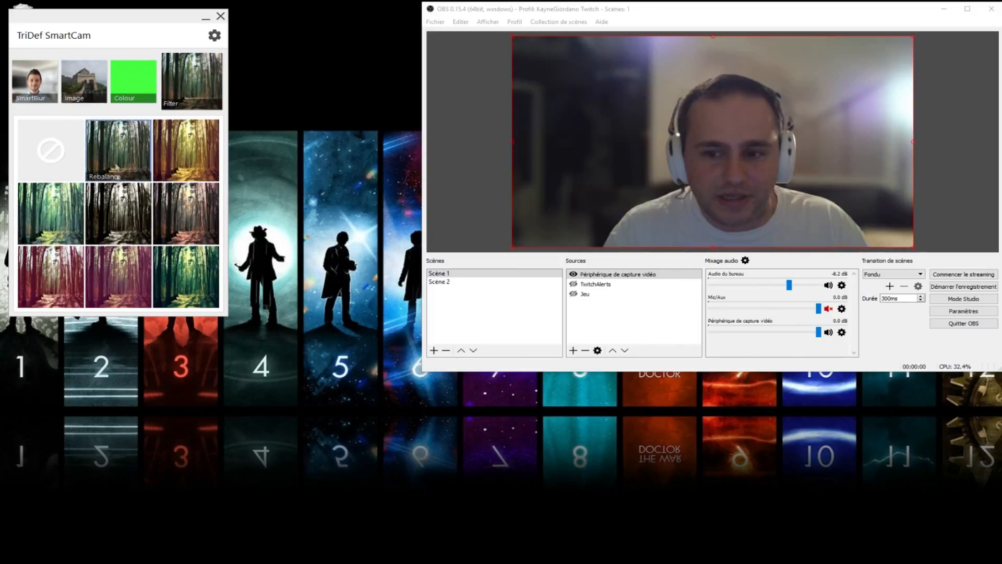
left_click(138, 225)
left_click(186, 152)
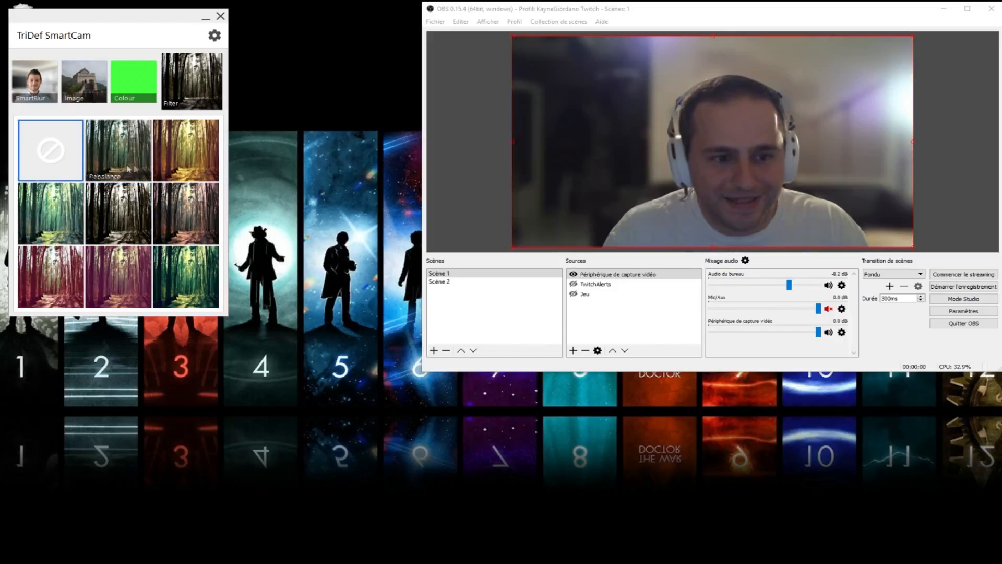
left_click(143, 73)
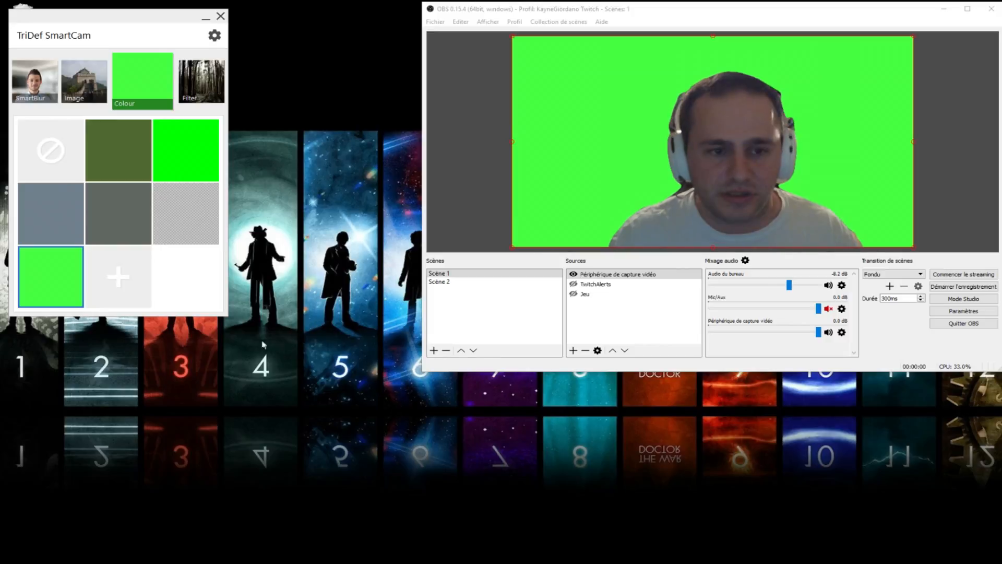
Open the SmartCam settings, shift the window clear of the main panel, and check the available webcams.
left_click(213, 35)
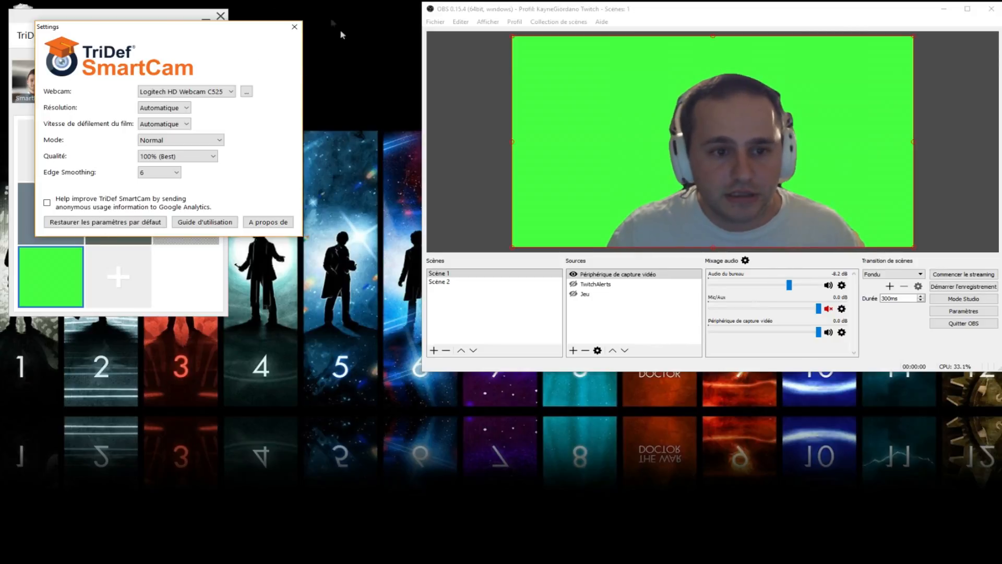
left_click(294, 26)
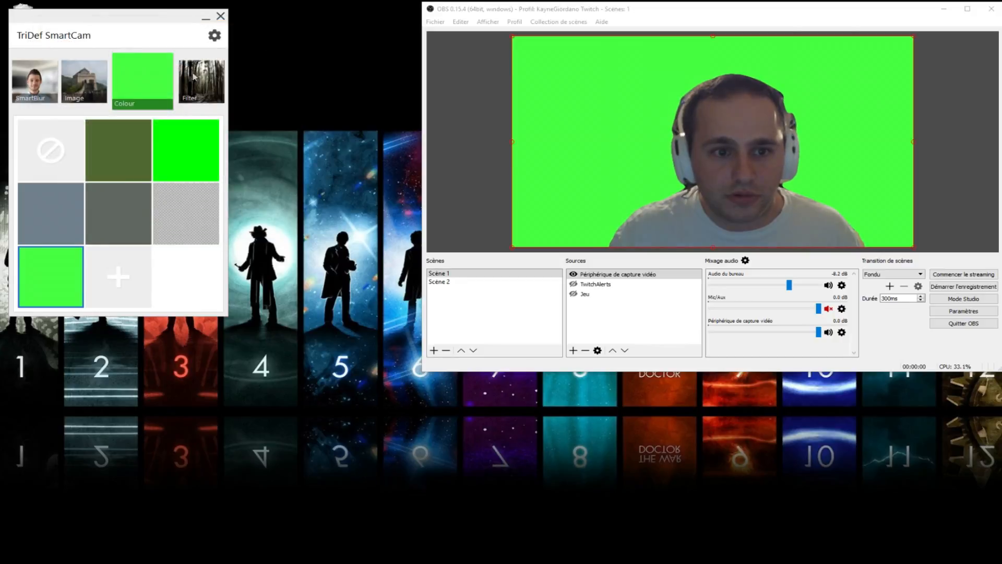
left_click(215, 35)
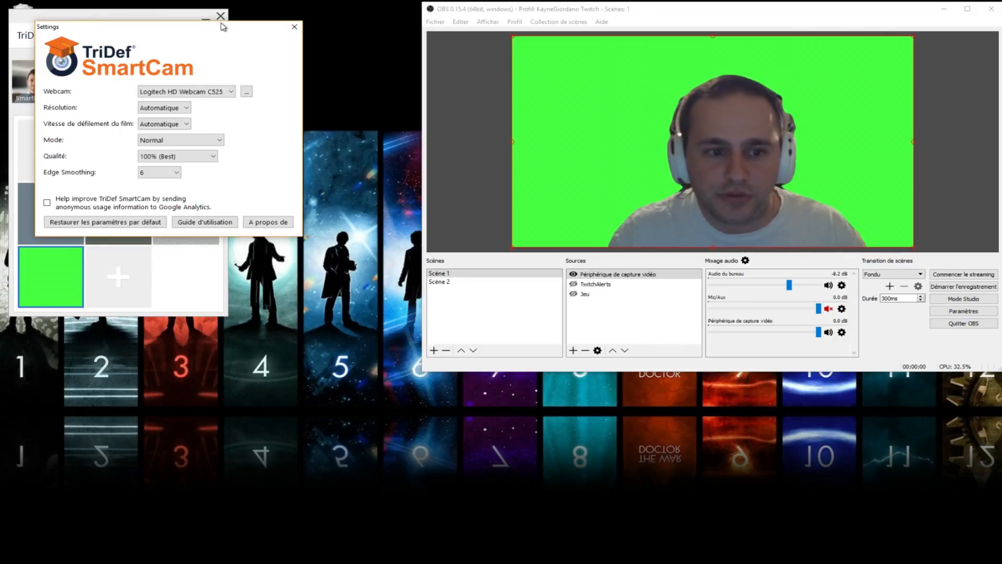
left_click_drag(223, 27, 274, 32)
left_click(252, 98)
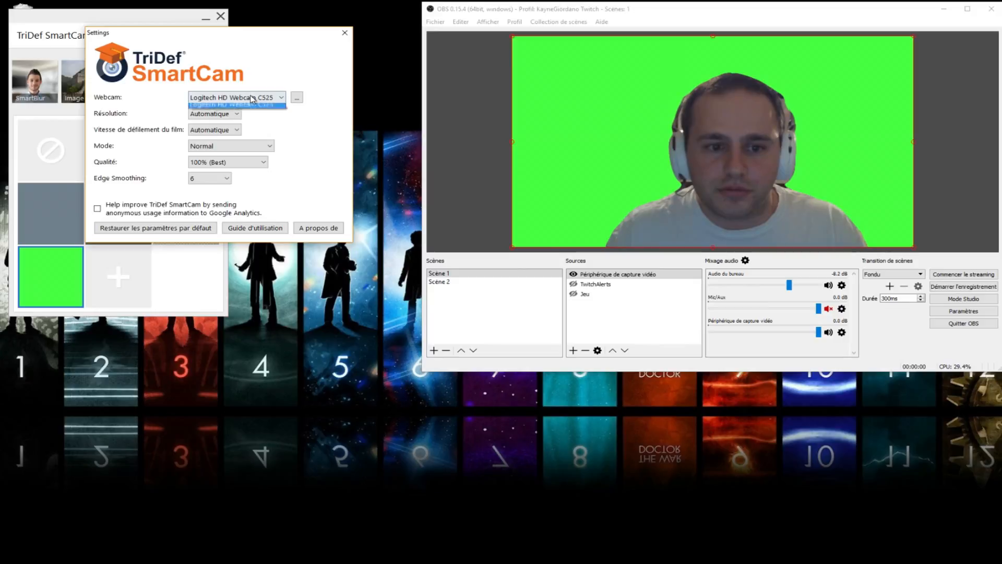
left_click(271, 63)
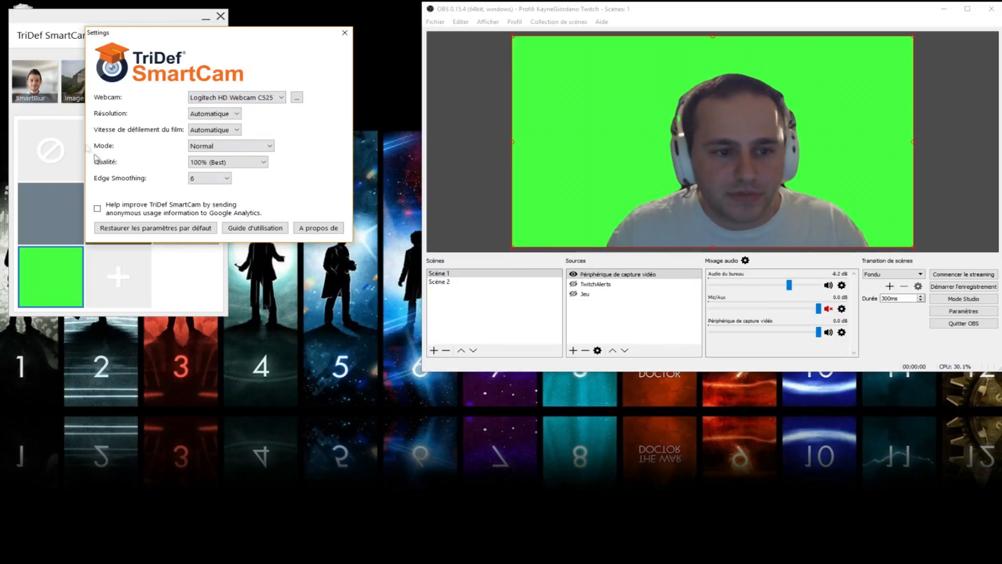
Review the available resolution and frame rate options in the SmartCam settings.
left_click(221, 114)
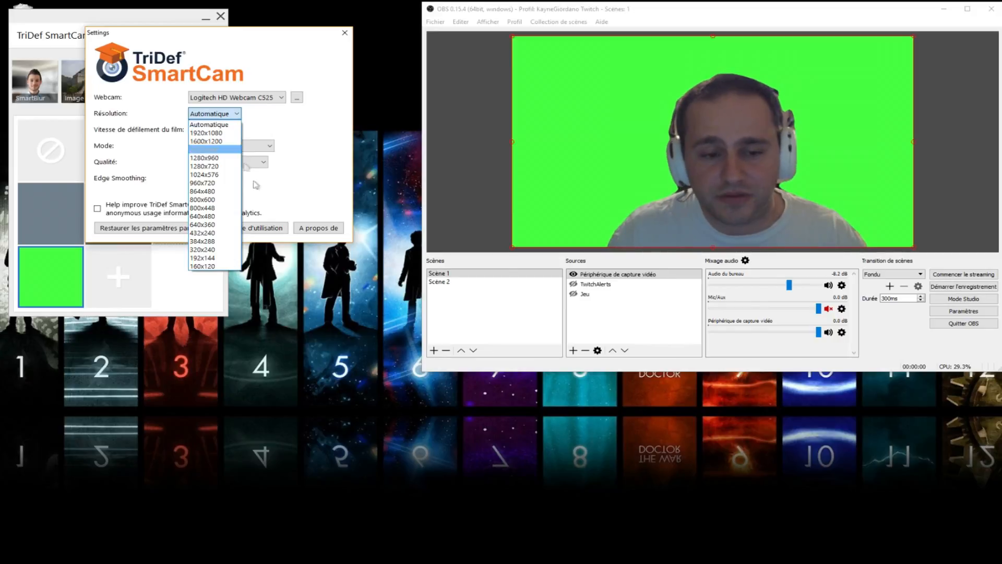
left_click(300, 135)
left_click(223, 130)
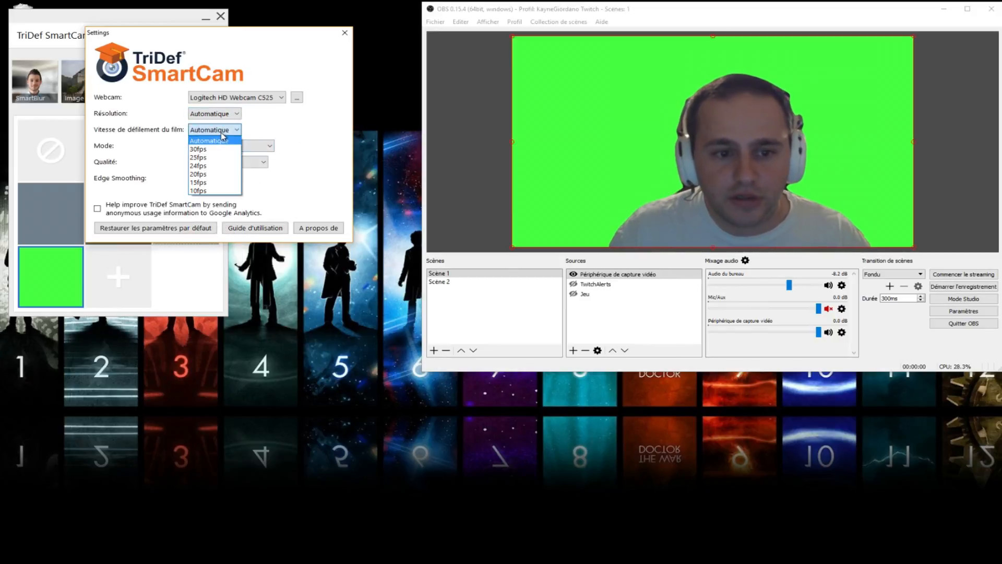
left_click(285, 125)
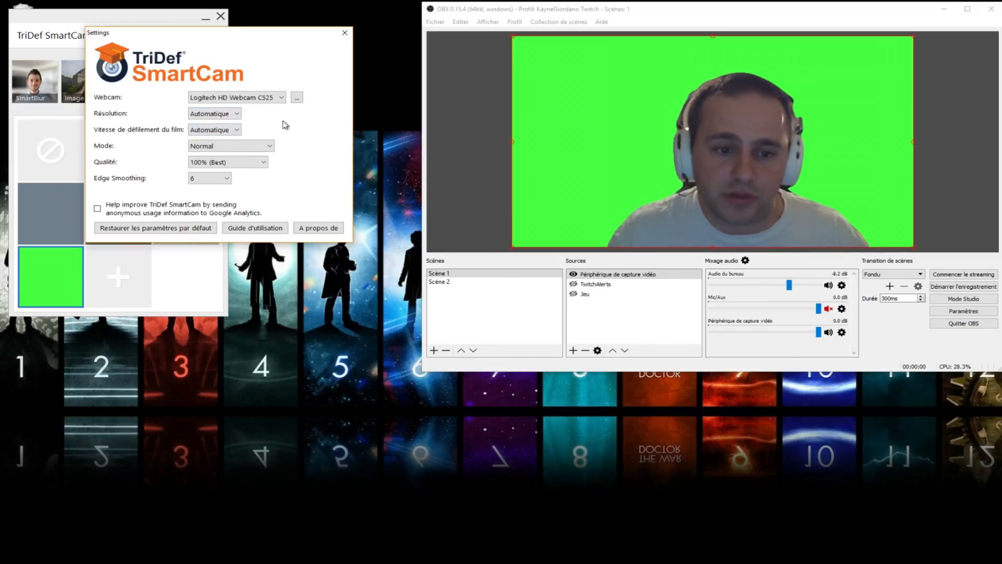
left_click(238, 130)
left_click(288, 127)
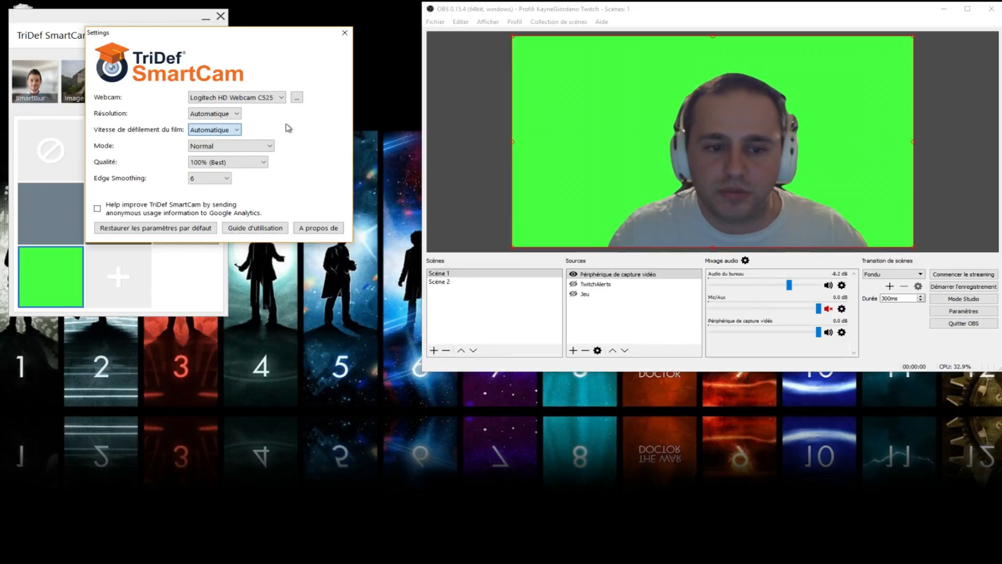
Compare the detection modes and set the mode to Head & Shoulders Only.
left_click(251, 147)
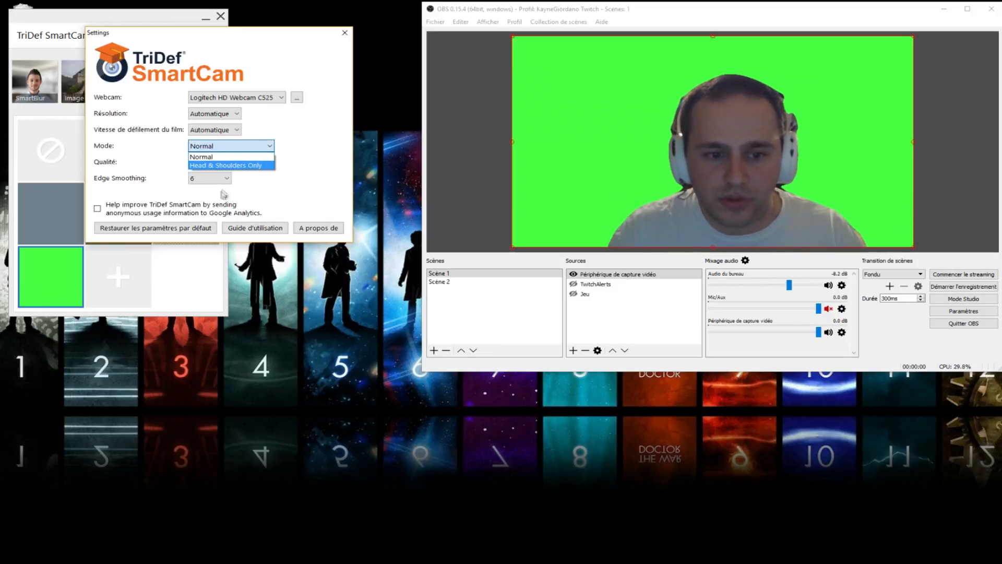
left_click(233, 158)
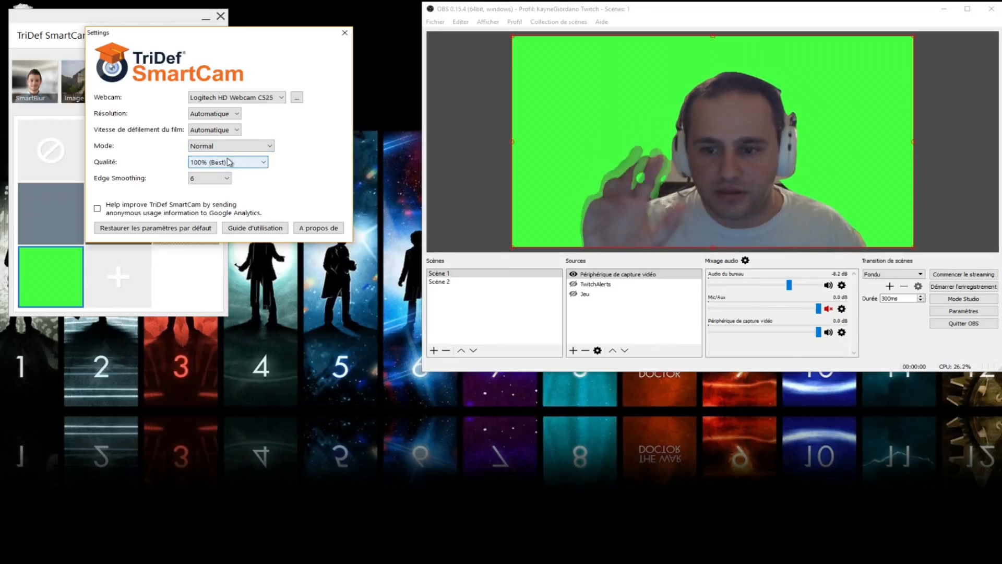
left_click(229, 146)
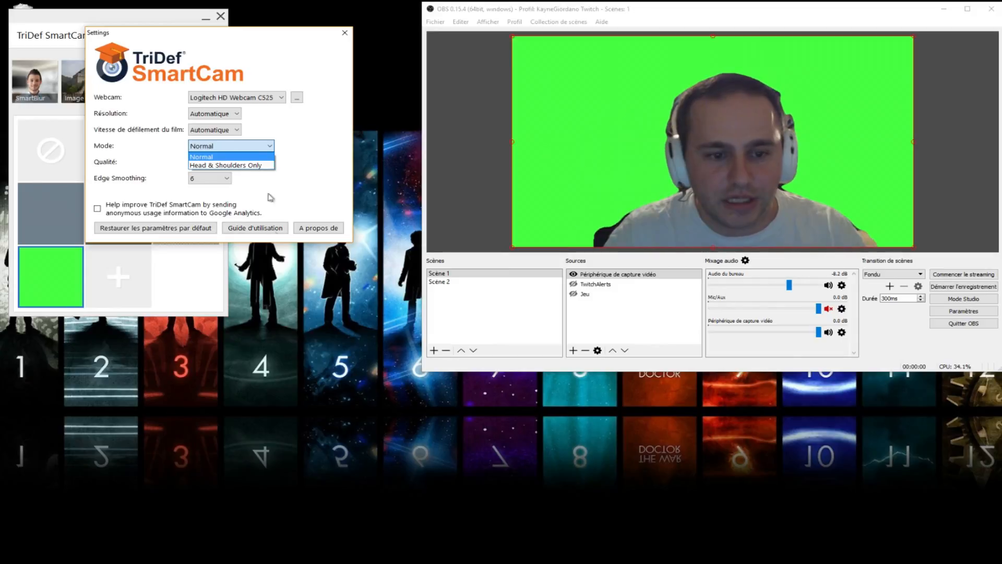
left_click(225, 165)
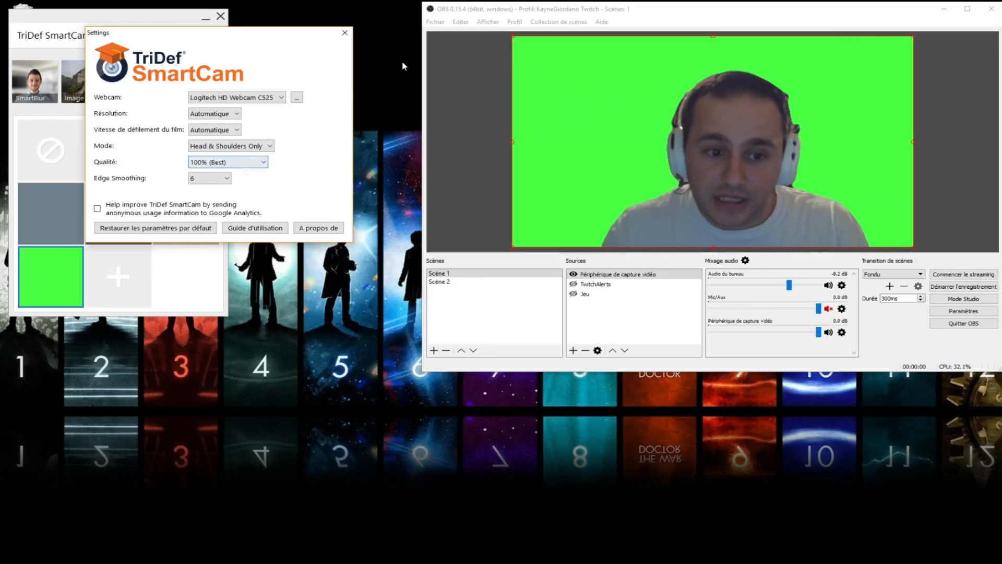
left_click(258, 145)
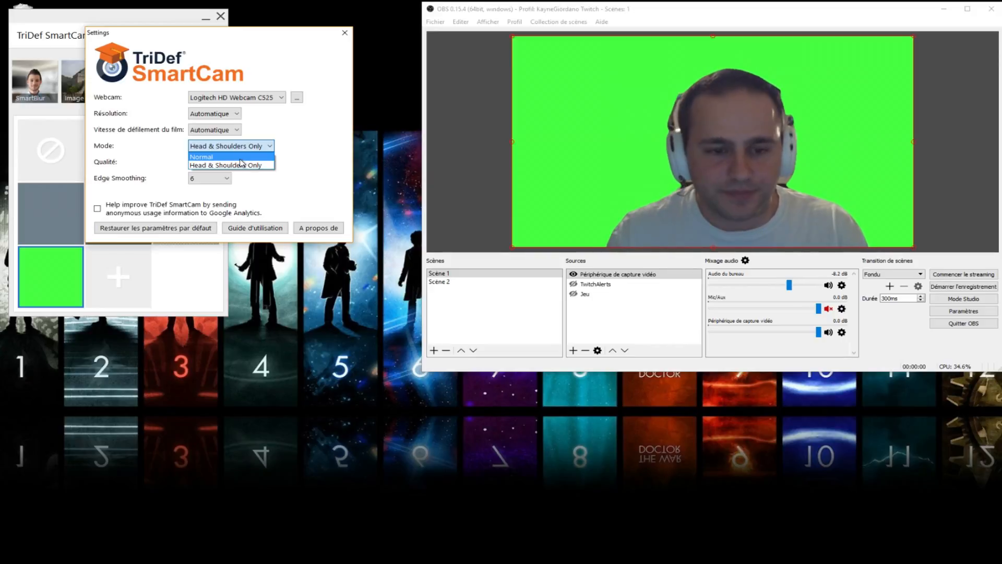
left_click(330, 137)
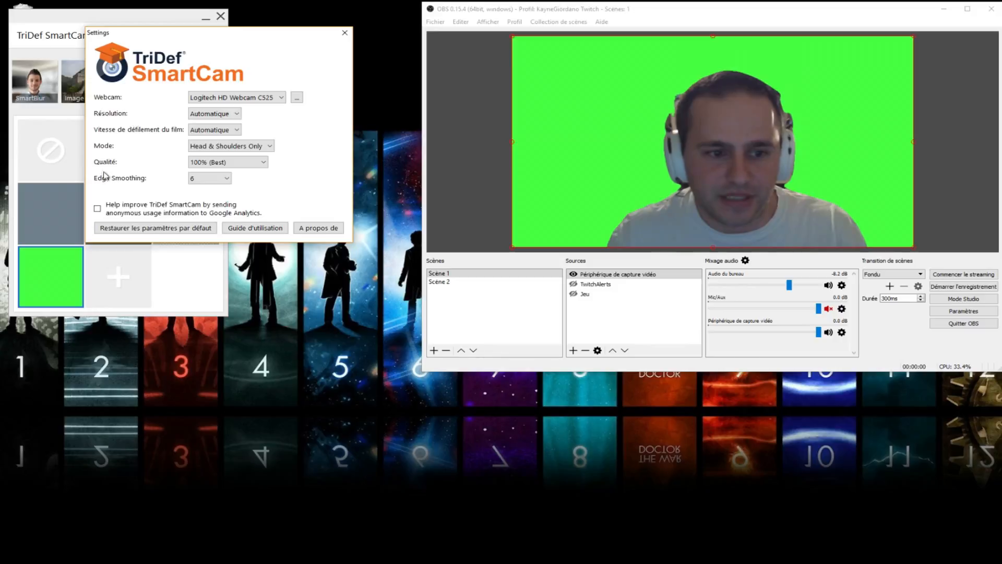
Review the available quality levels for the background removal.
left_click(216, 163)
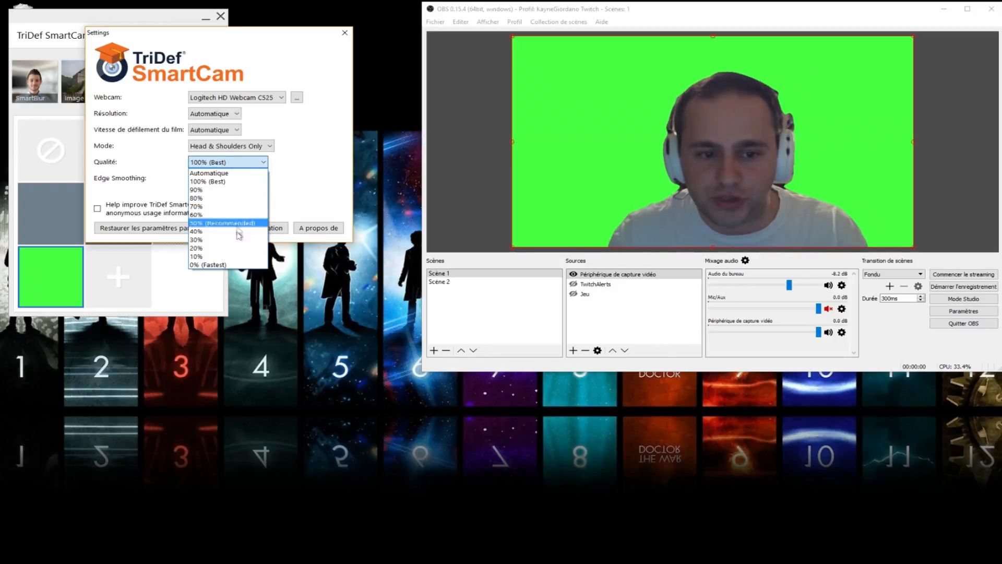
left_click(300, 211)
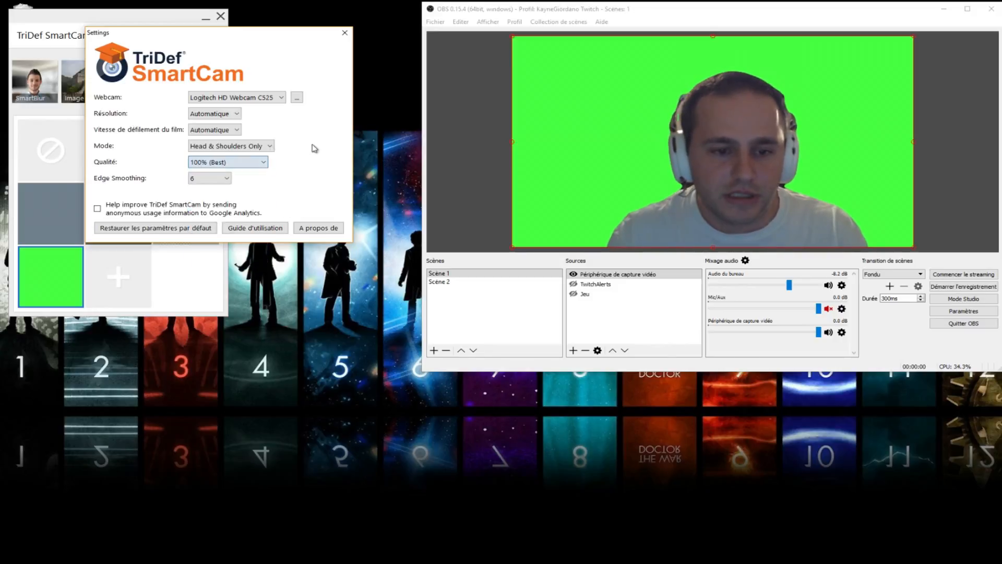
left_click(212, 164)
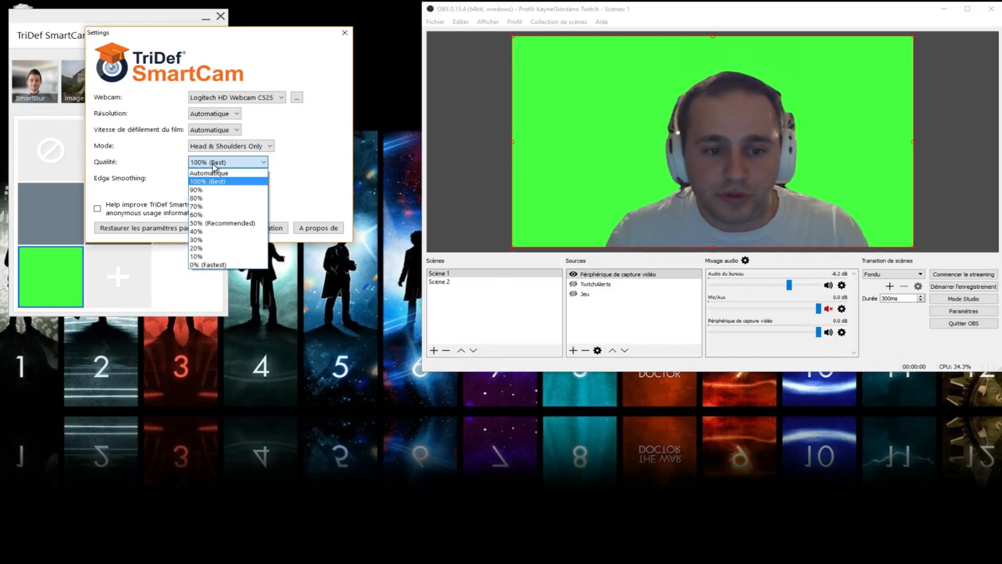
left_click(315, 157)
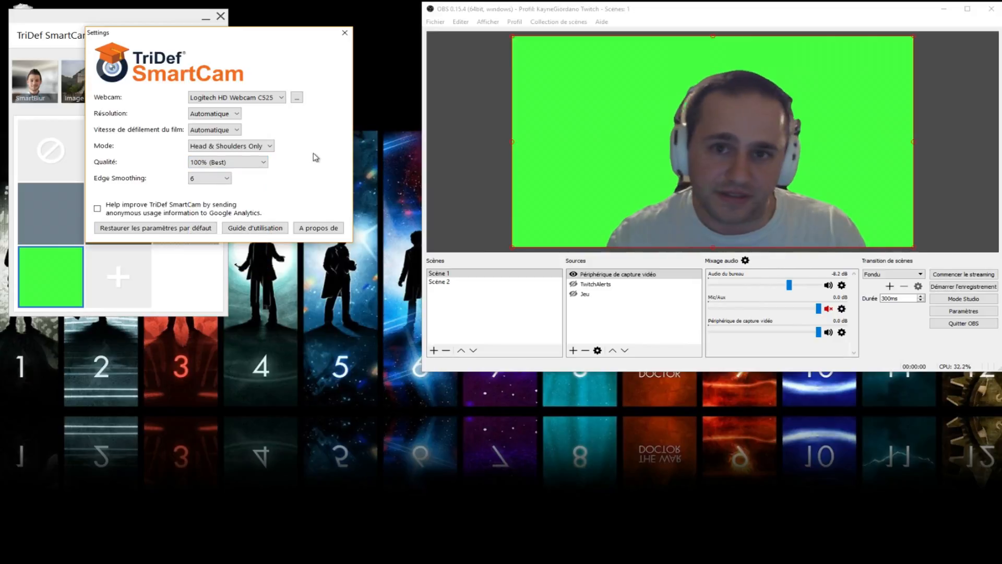
Compare Edge Smoothing at Désactivé and 6, leave it at 6, and close the SmartCam settings.
left_click(206, 179)
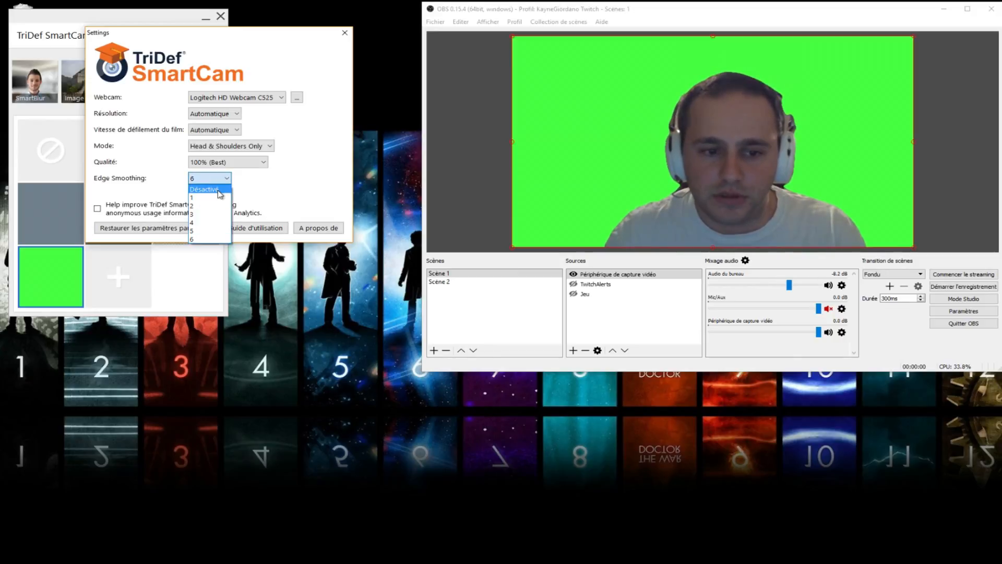
left_click(218, 190)
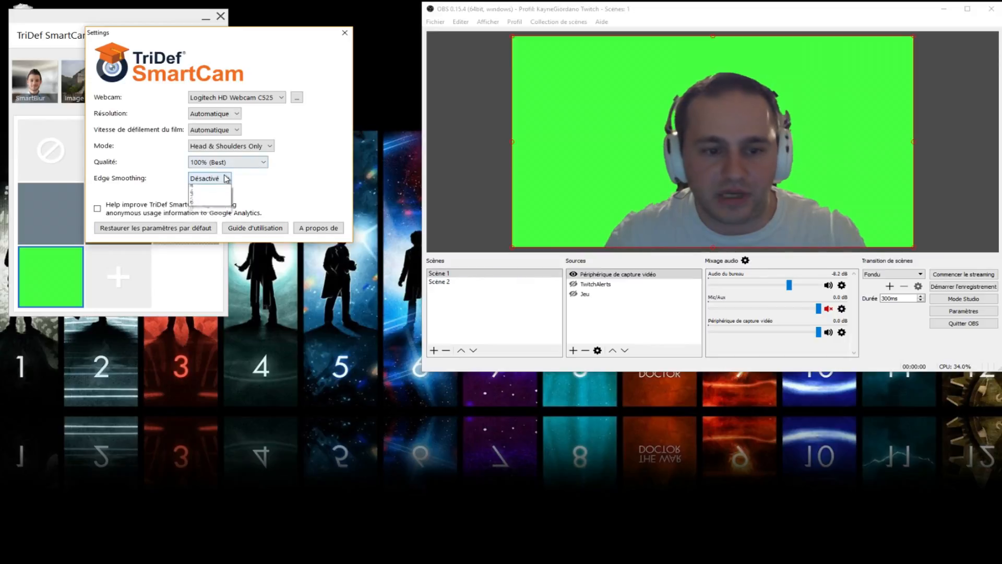
left_click(209, 178)
left_click(200, 239)
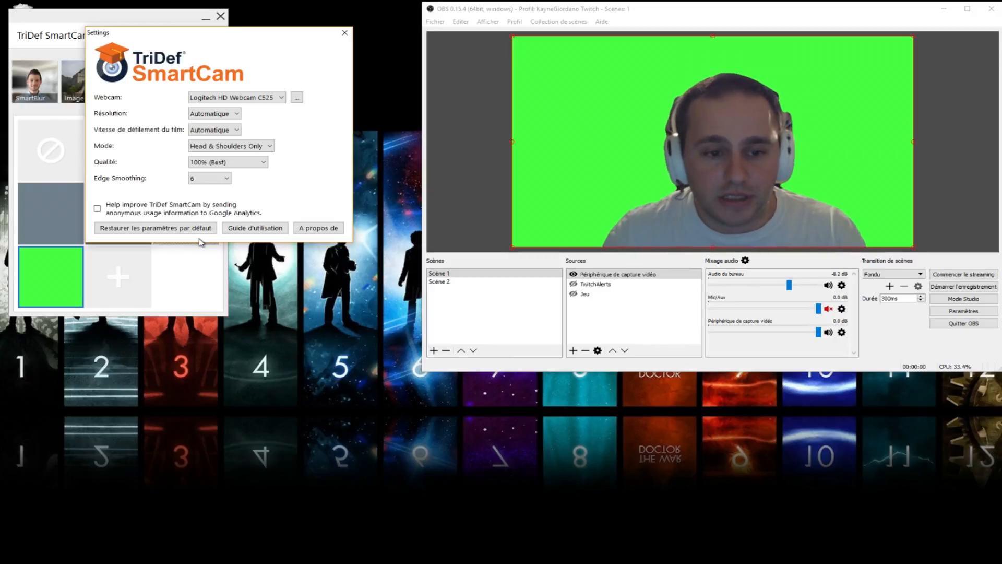
left_click(345, 32)
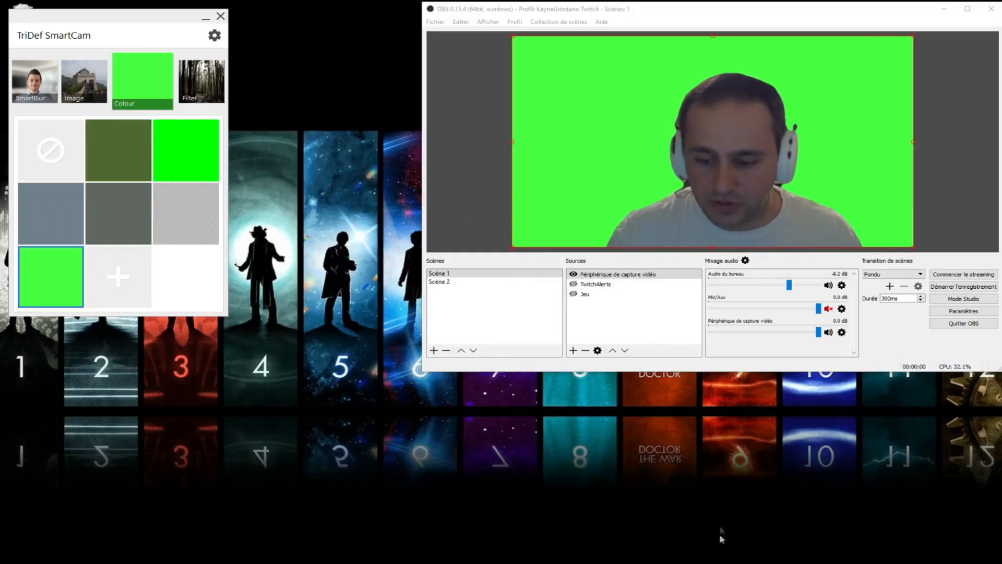
Switch to Vegas Pro and apply the Écran vert preset of Incrustation en chrominance to the webcam clip on the first video track.
left_click(694, 527)
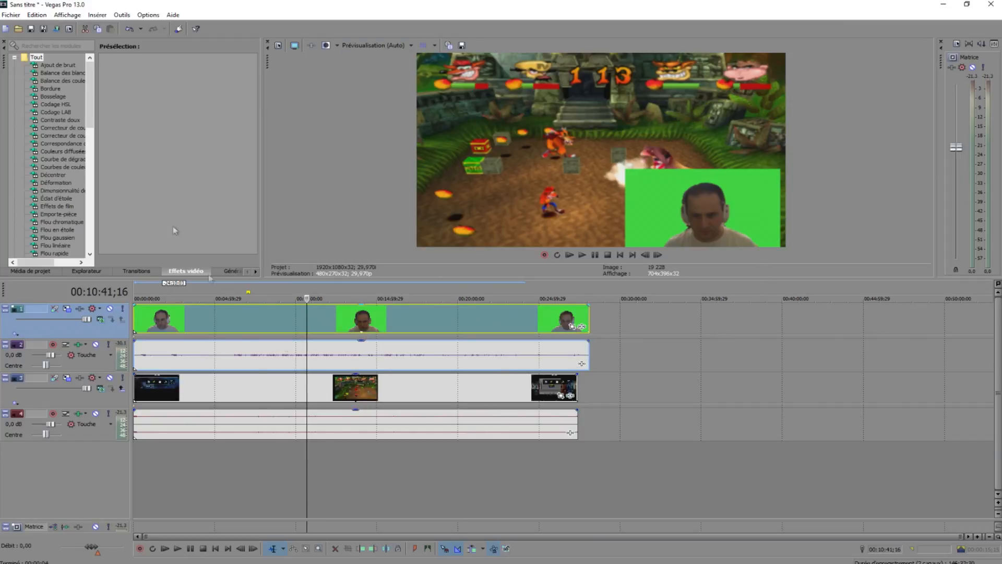
left_click_drag(89, 98, 89, 159)
left_click(56, 169)
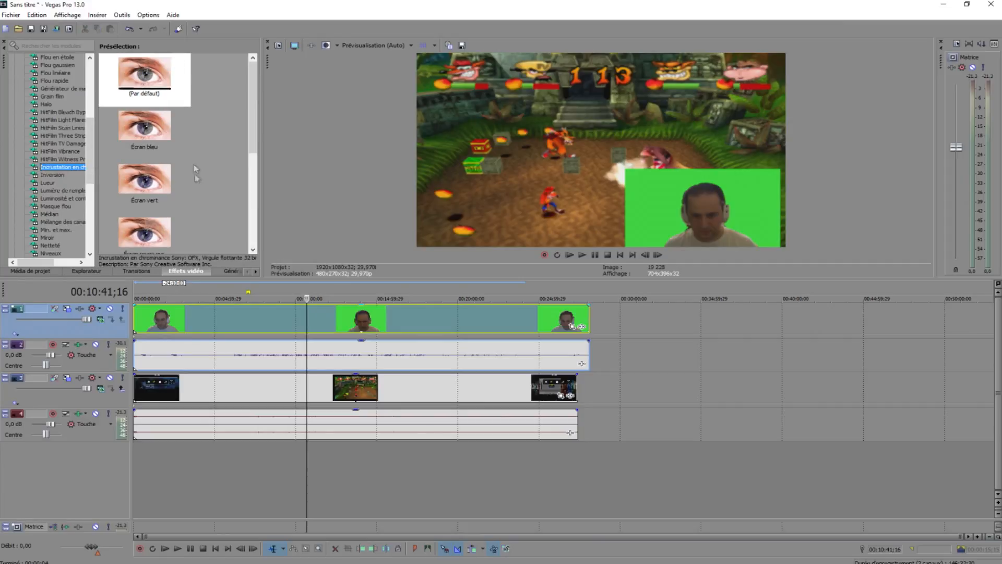
left_click(156, 185)
left_click_drag(157, 186, 363, 317)
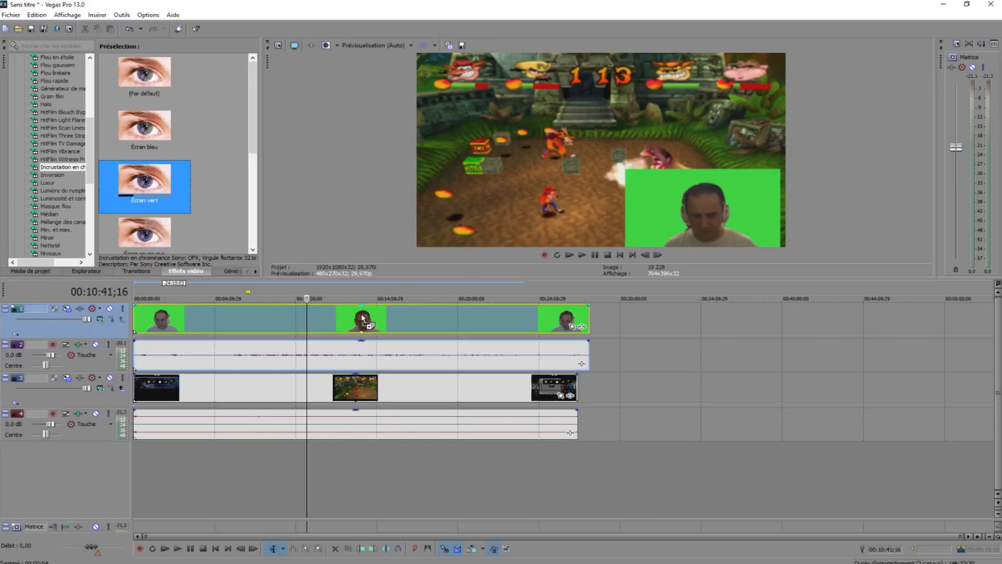
left_click_drag(362, 317, 363, 317)
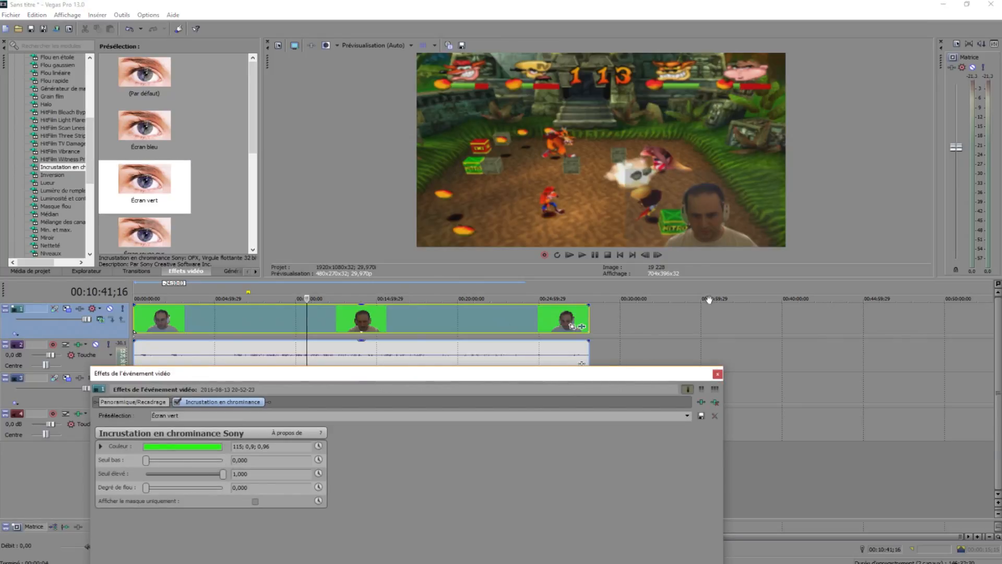
Set the chroma key's Seuil bas to 0,449 and Seuil élevé to 0,116, and close the event effects window.
left_click_drag(472, 379, 501, 267)
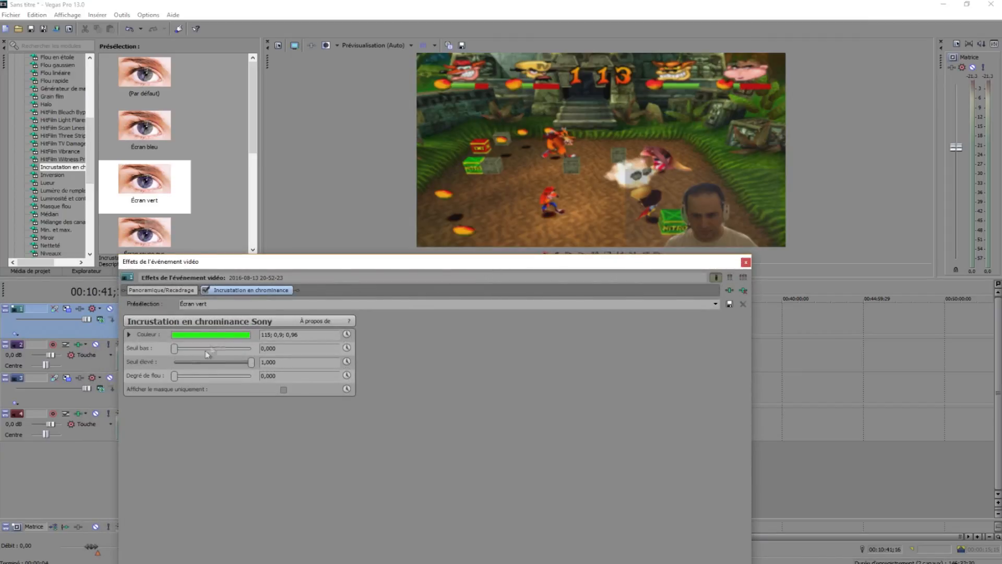
left_click_drag(178, 350, 184, 382)
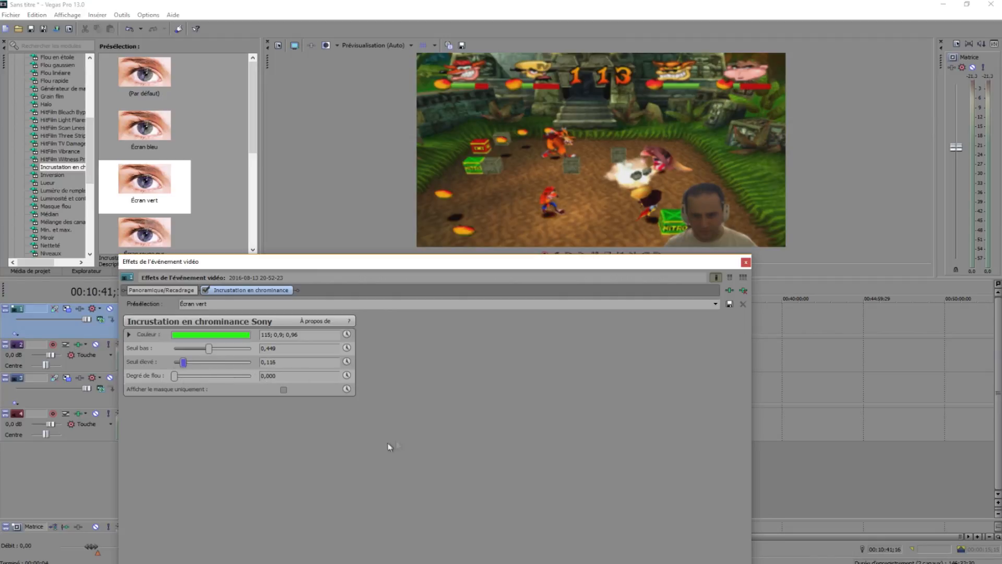
left_click_drag(673, 268, 660, 324)
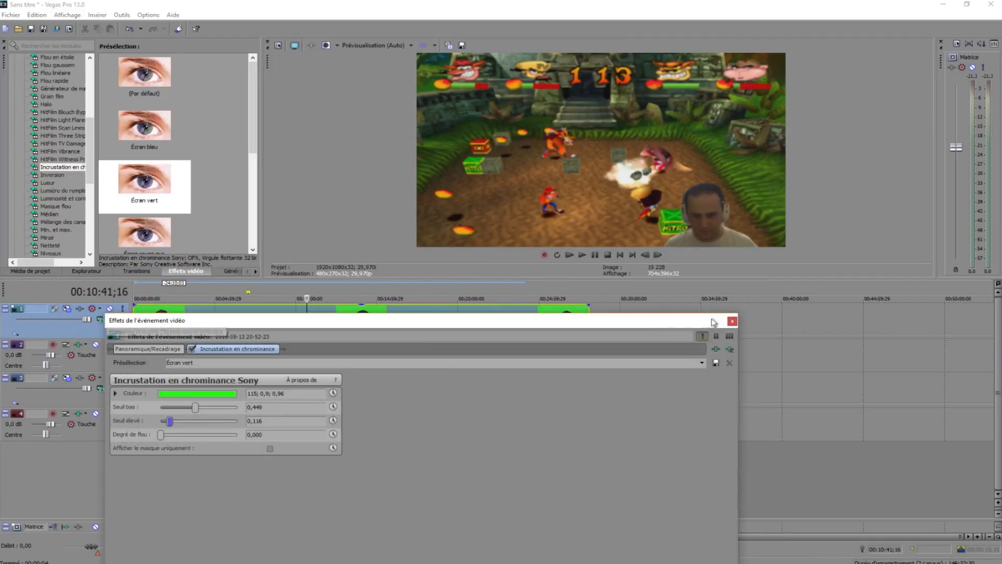
left_click(734, 320)
Set the preview quality to Optimisée (Complet), enlarge the preview to inspect the keyed webcam, and shrink it back.
left_click(412, 46)
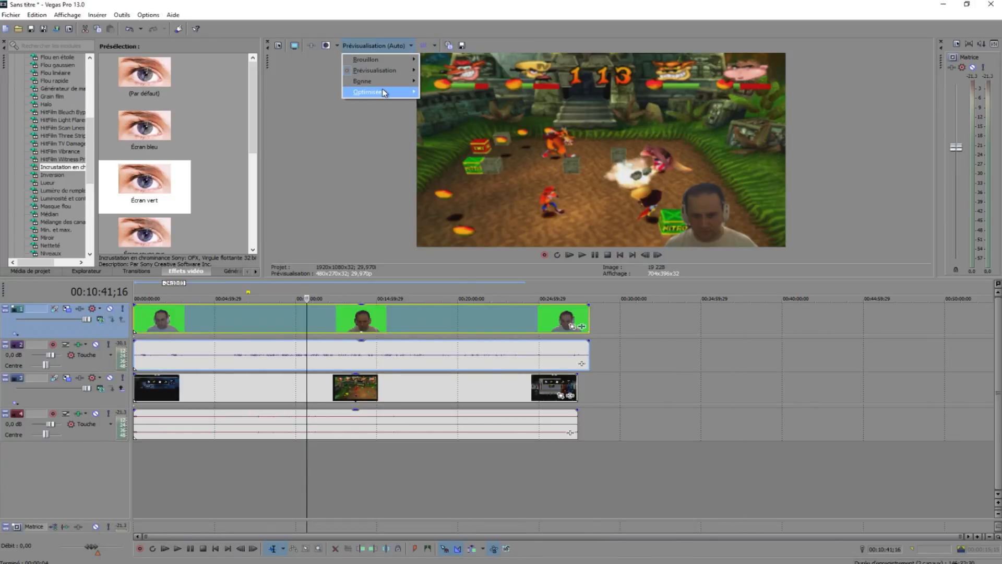
mouse_move(385, 92)
left_click(442, 106)
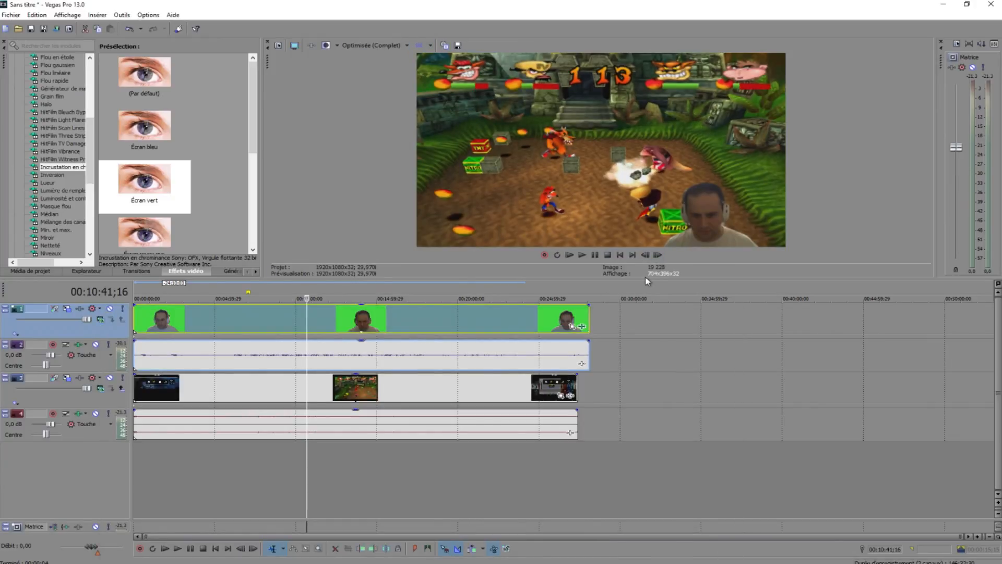
left_click_drag(646, 280, 422, 490)
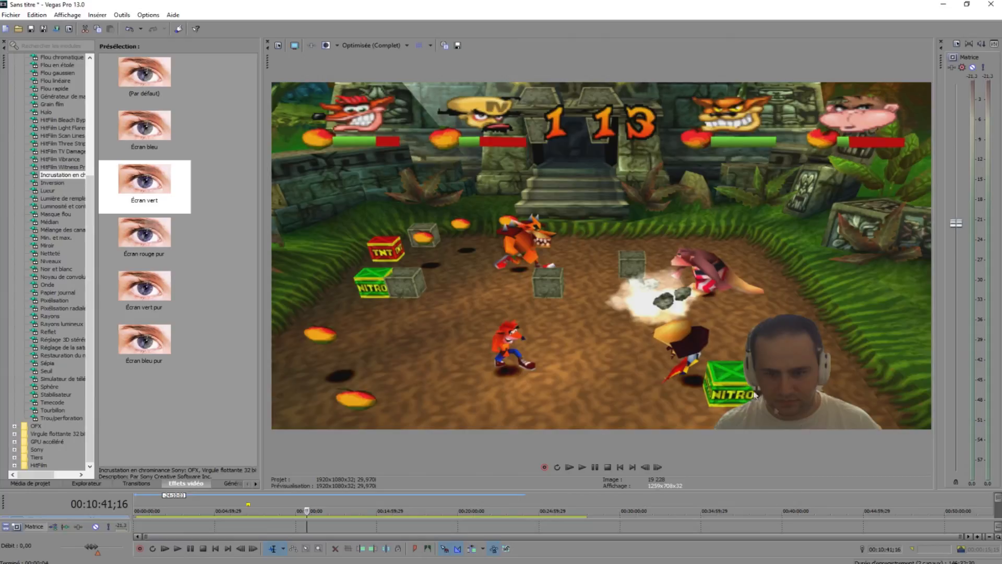
left_click_drag(747, 489, 723, 279)
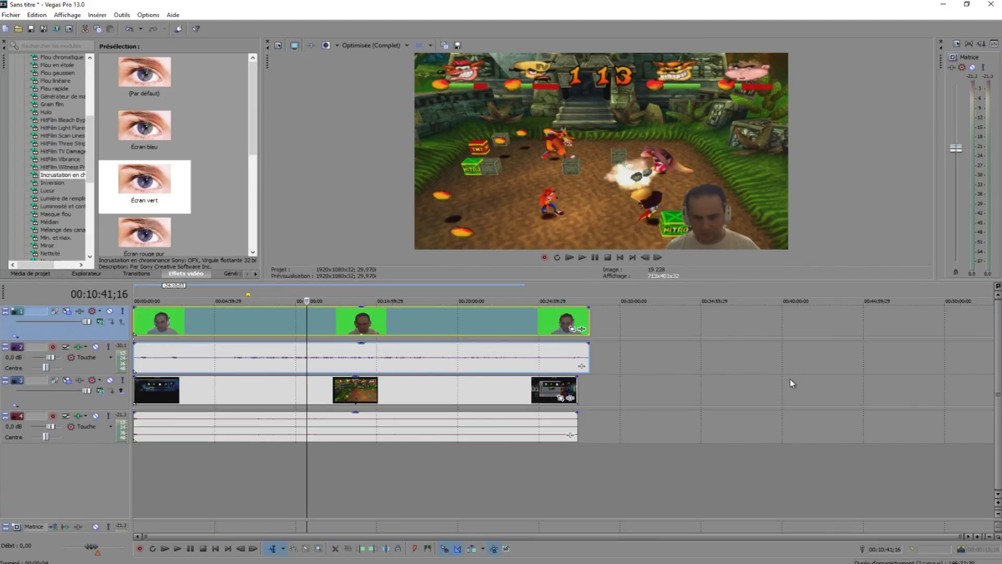
Minimize Vegas Pro and close both OBS and TriDef SmartCam.
left_click(942, 4)
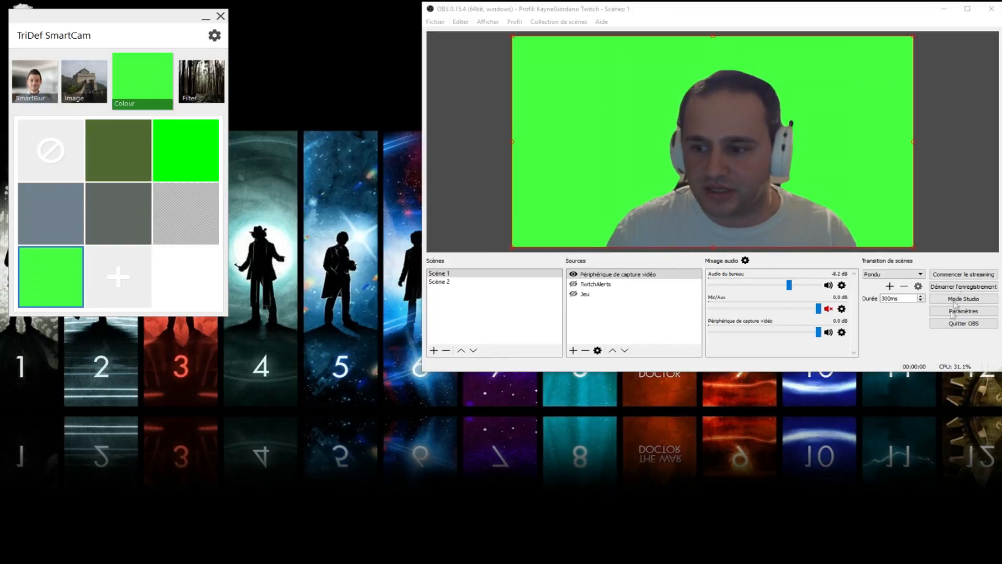
left_click(988, 14)
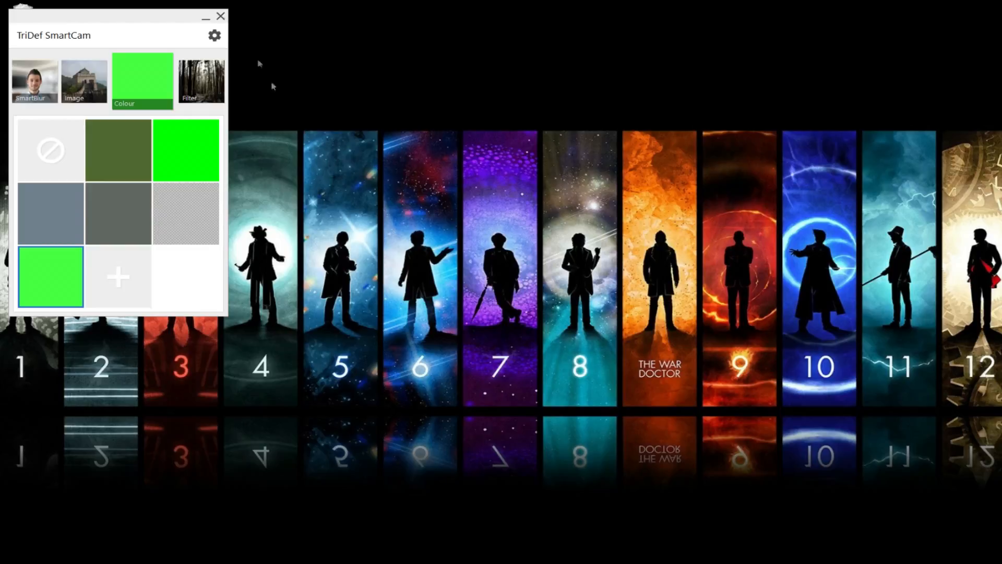
left_click(221, 16)
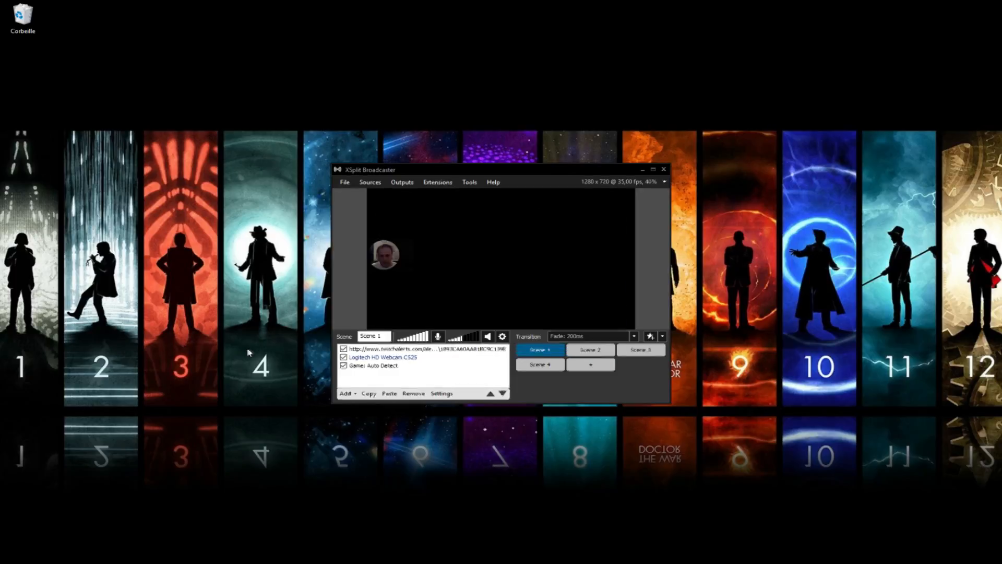
Switch to XSplit Broadcaster and set the masking of the Logitech HD Webcam C525 source to None.
left_click(406, 253)
left_click_drag(413, 242, 403, 222)
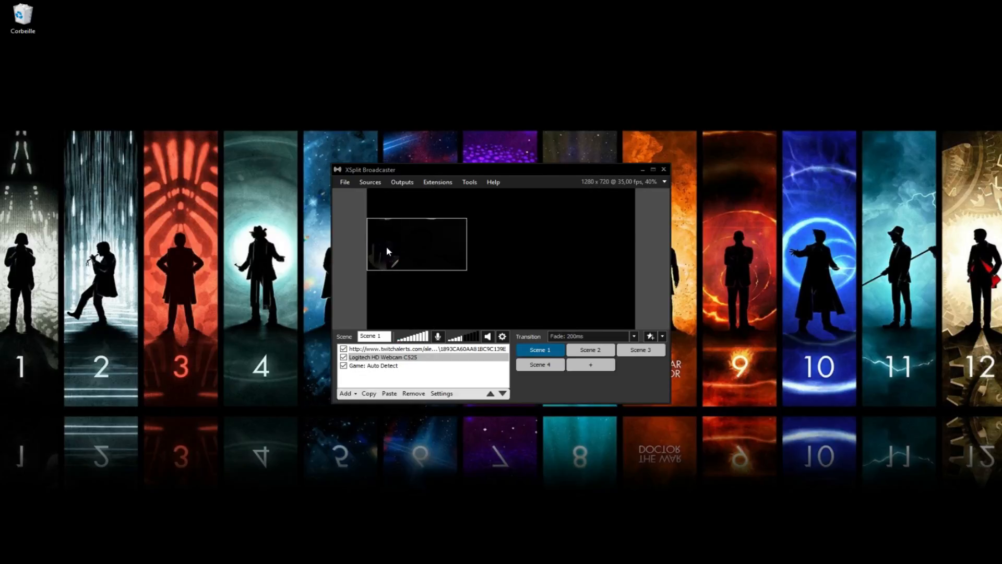
right_click(535, 250)
left_click(485, 259)
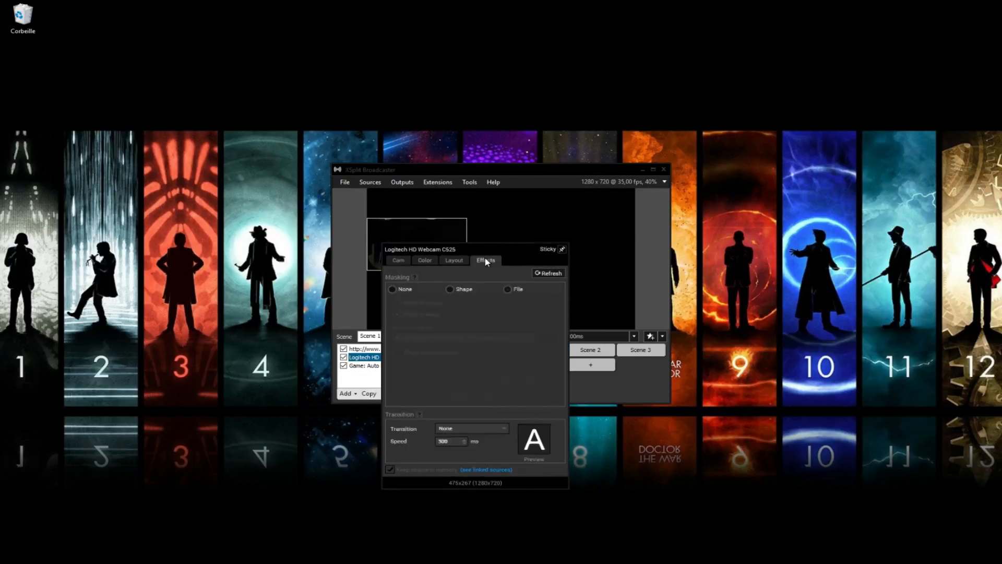
left_click(392, 288)
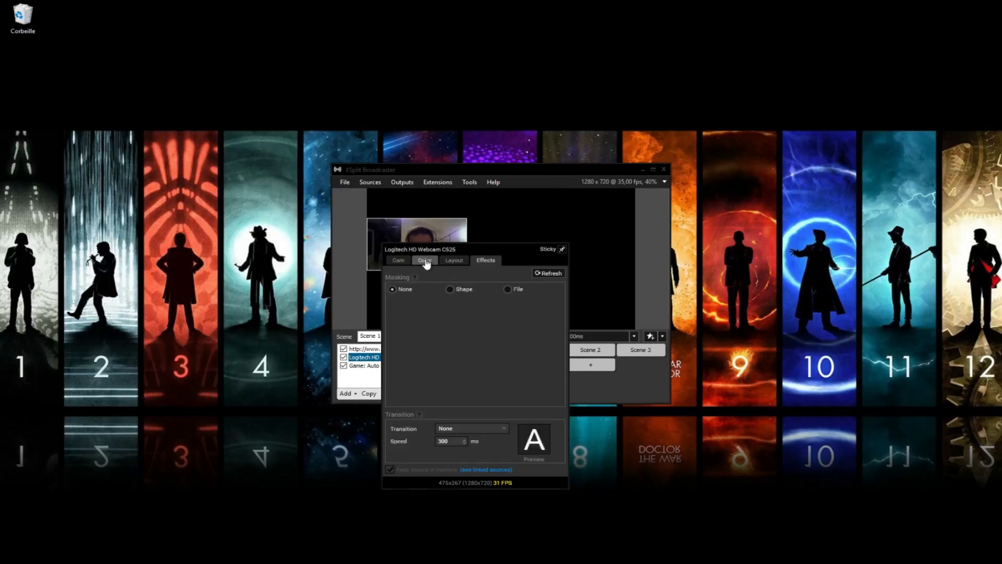
Set the webcam source's keying to TriDef SmartCam with Full dynamic range enabled, and close its properties.
left_click(425, 259)
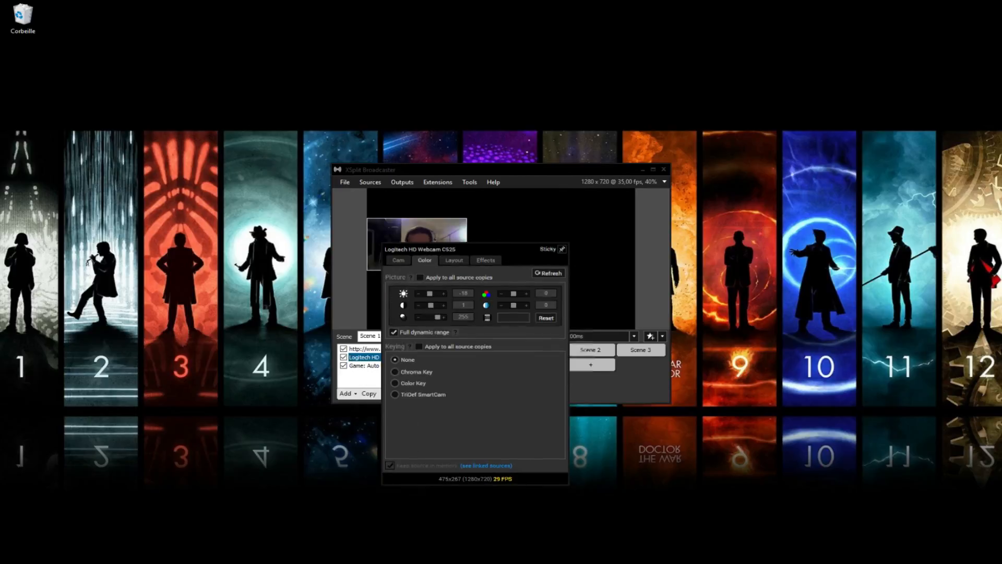
left_click_drag(431, 250, 564, 194)
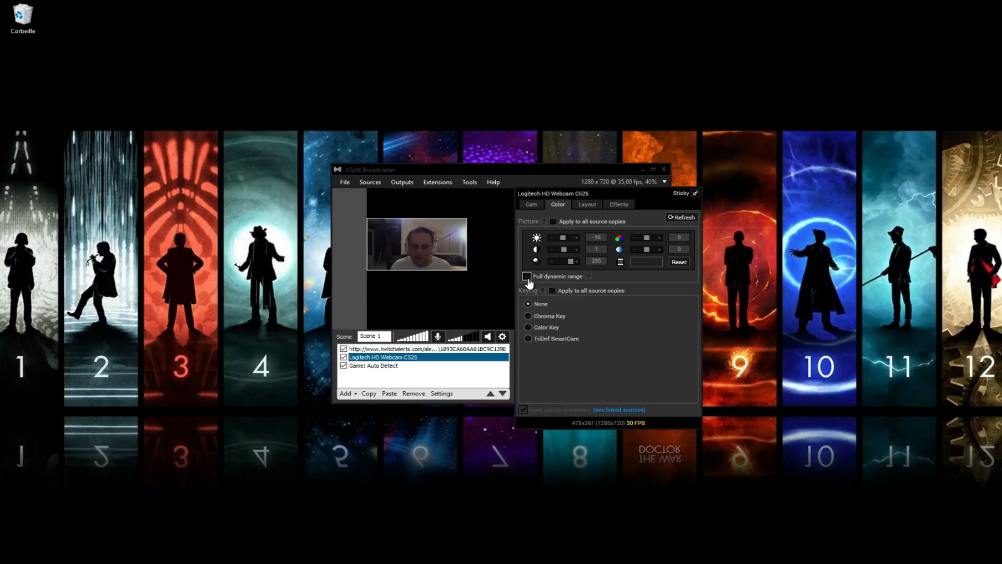
left_click(527, 277)
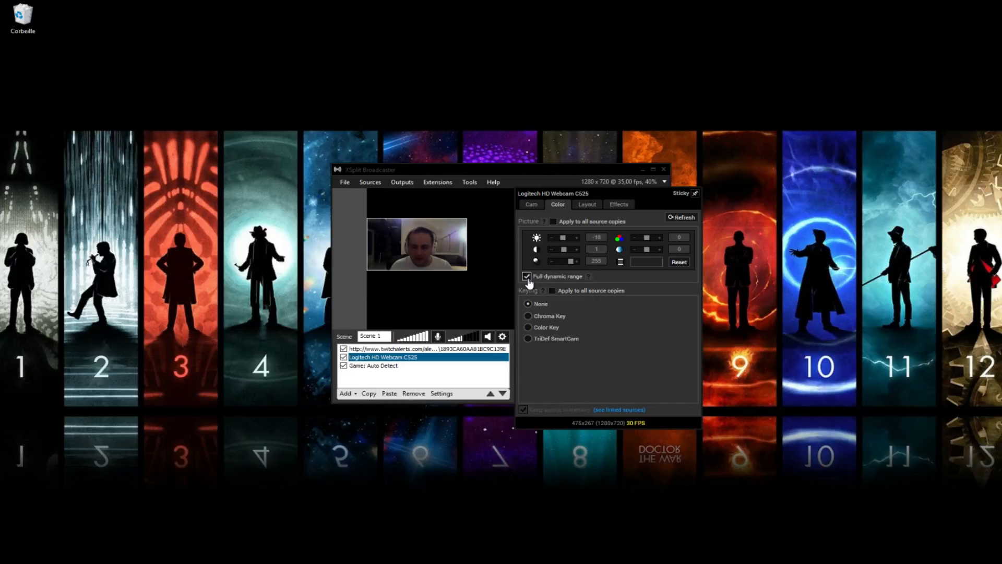
left_click(529, 339)
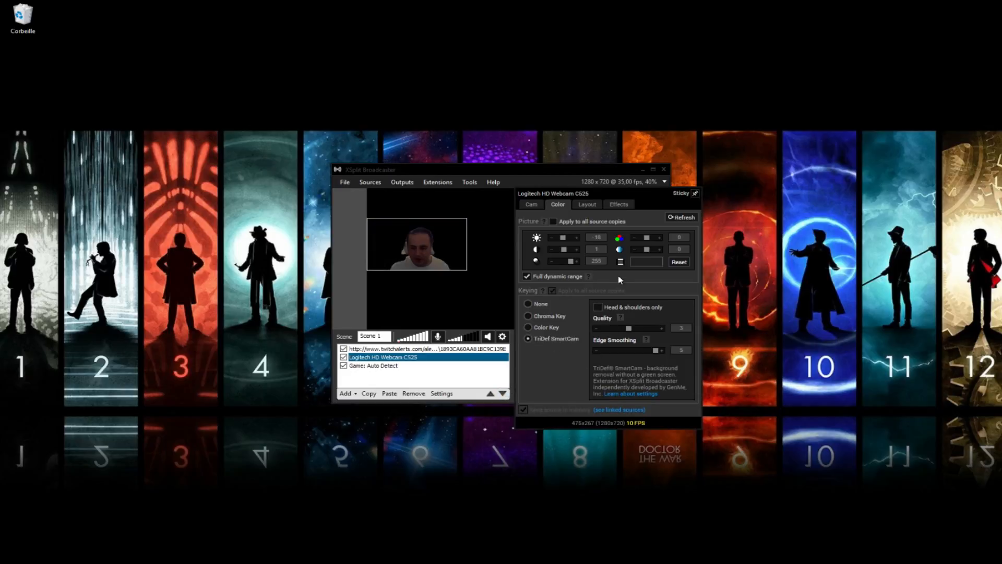
left_click(661, 326)
left_click(453, 268)
Enlarge the keyed webcam source to fill the scene, and shrink it to a small overlay.
left_click(463, 265)
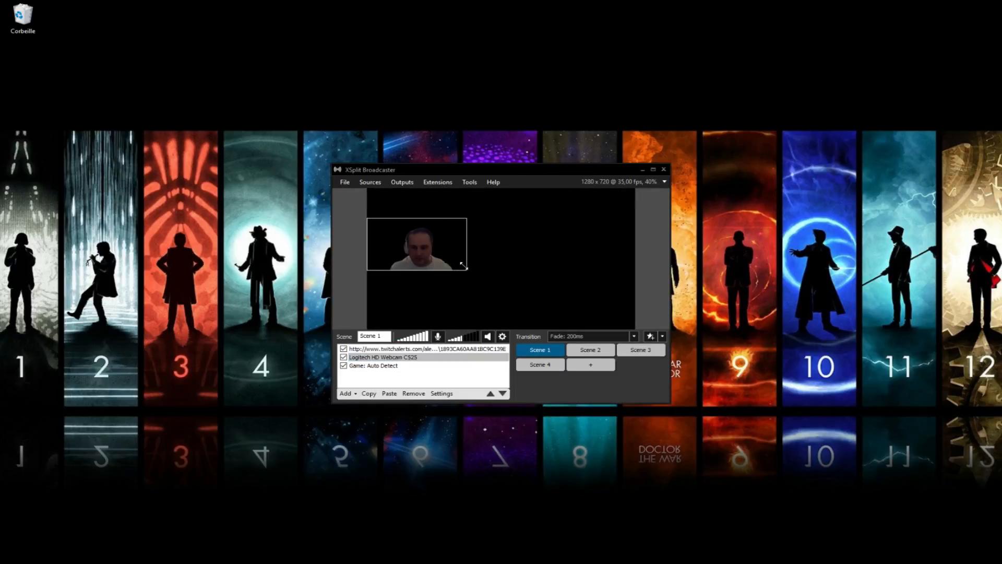
left_click_drag(462, 265, 578, 328)
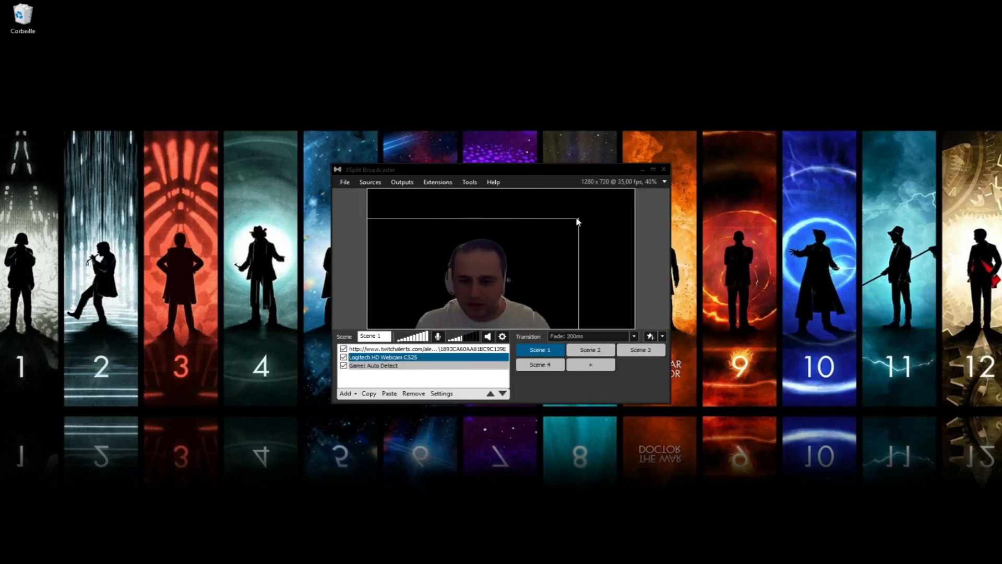
left_click_drag(575, 219, 604, 193)
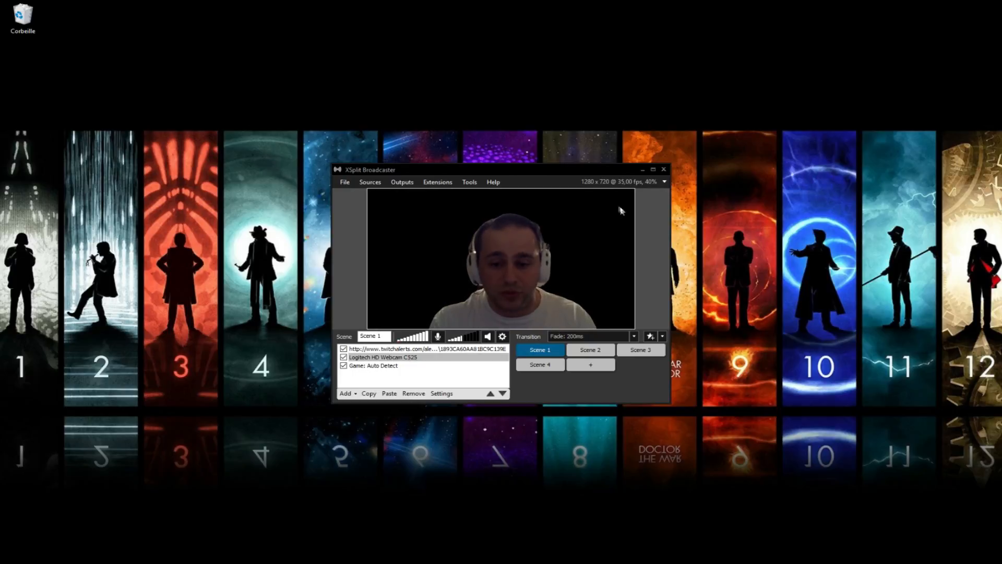
left_click_drag(634, 192, 576, 319)
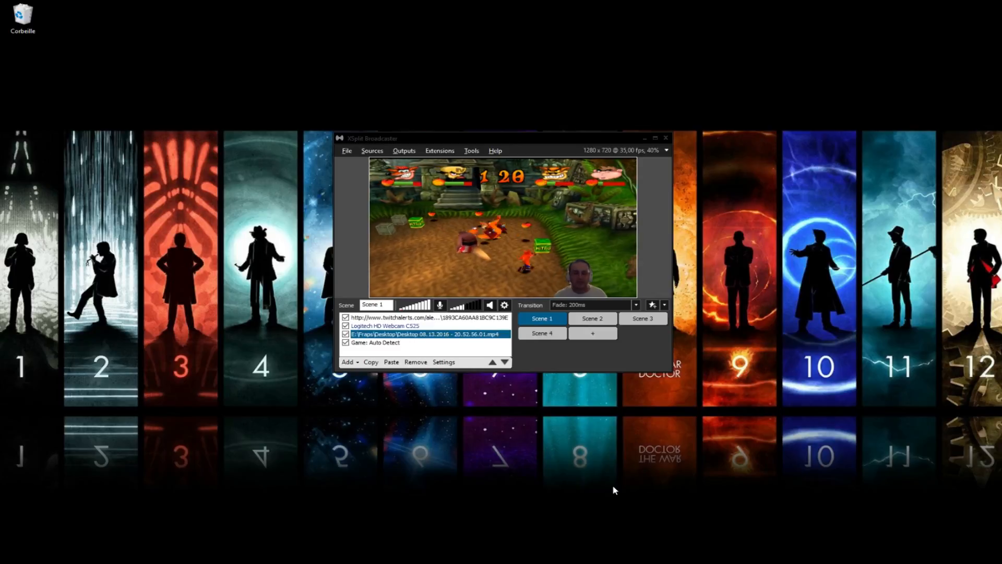
Maximize the XSplit window to show the webcam overlay on the game video.
left_click(631, 192)
left_click(650, 139)
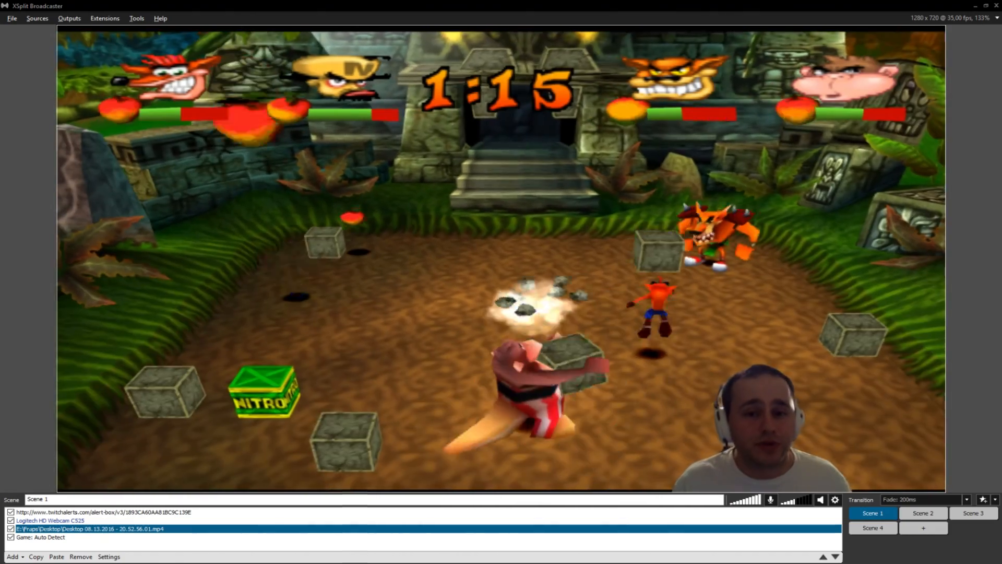
left_click(607, 452)
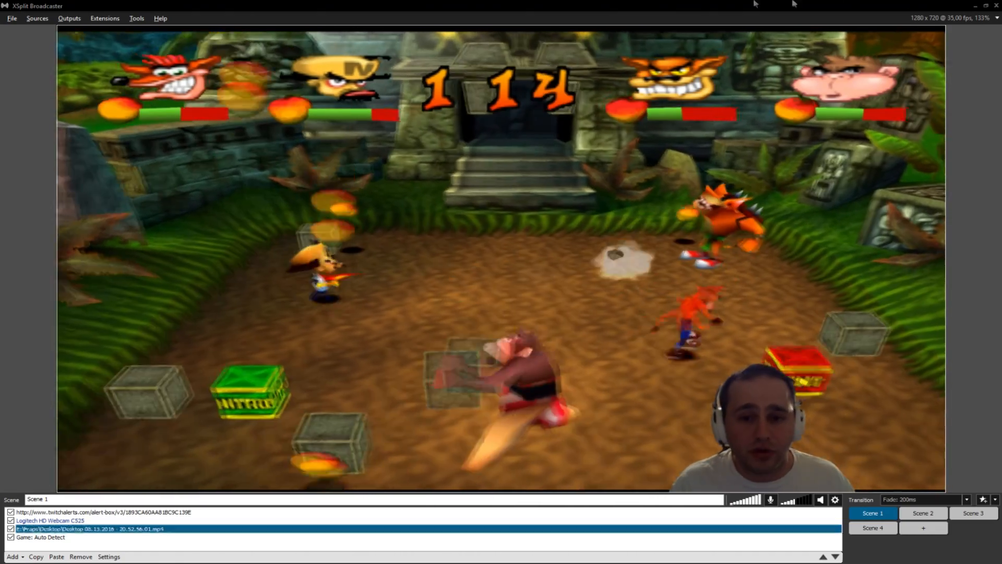